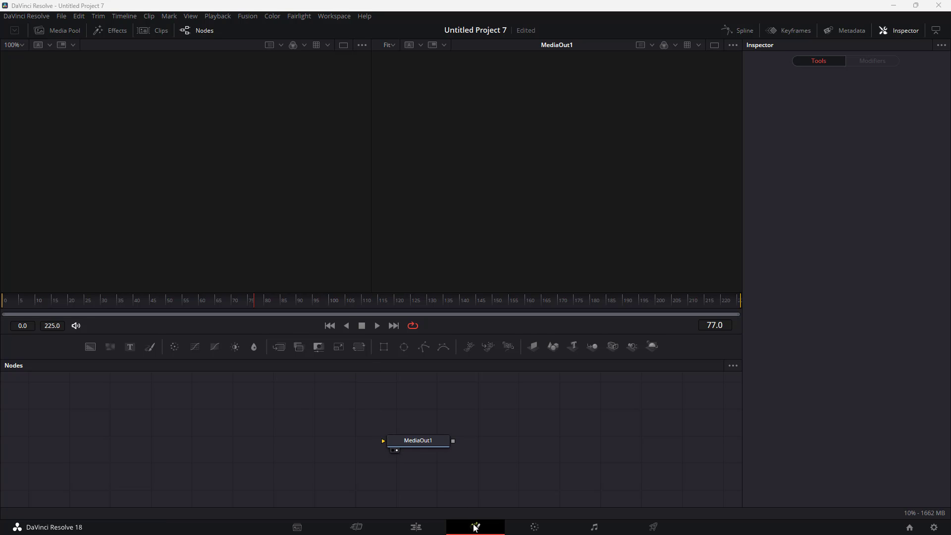
- Add a Background node and space out the MediaOut1, Background1 and Merge1 nodes in the node graph
left_click_drag(399, 442, 449, 421)
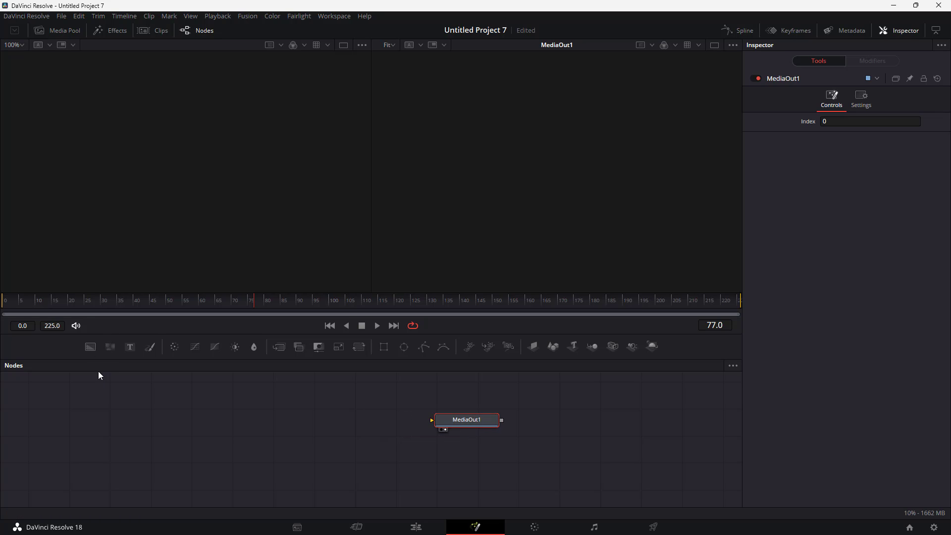
left_click(89, 348)
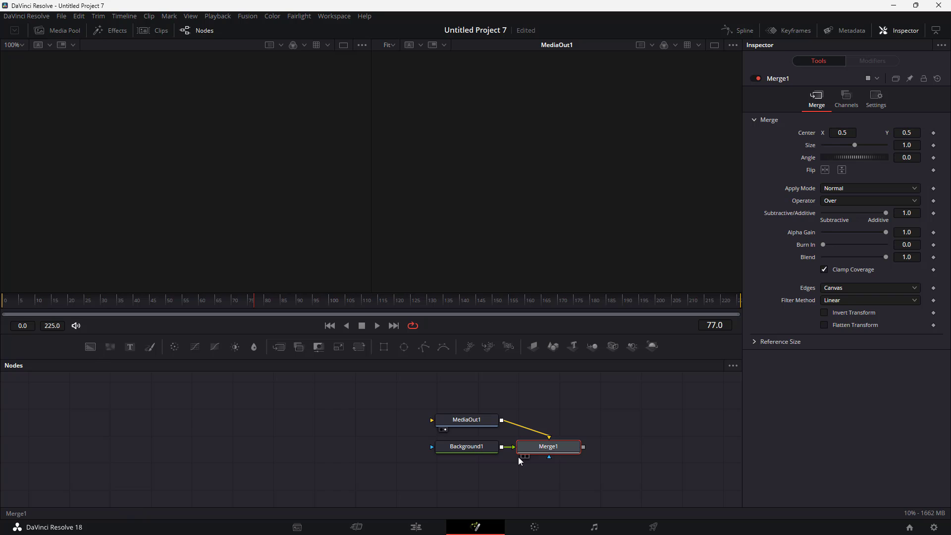
left_click_drag(470, 451, 354, 430)
left_click_drag(555, 453, 474, 471)
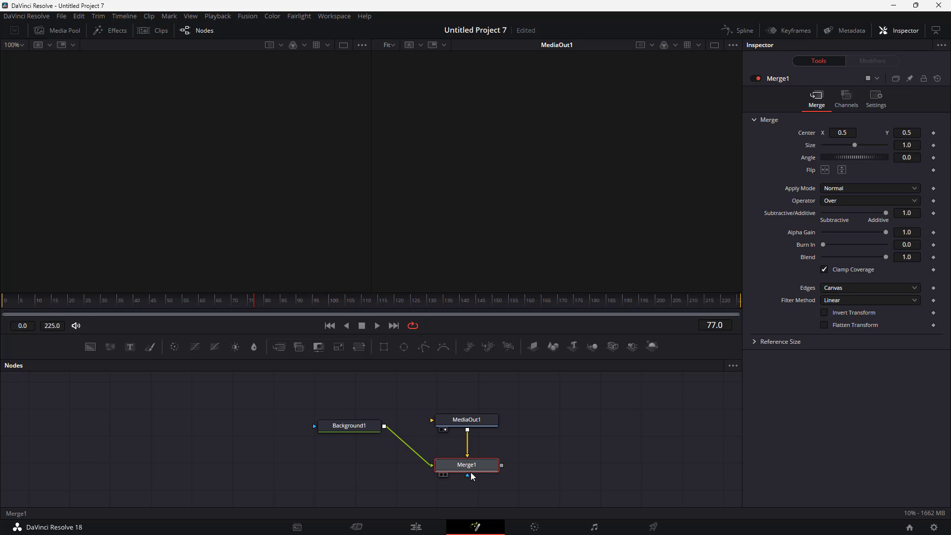
- Delete the Merge1 node and connect the Background1 output directly to MediaOut1
key("Delete")
left_click_drag(364, 432, 433, 424)
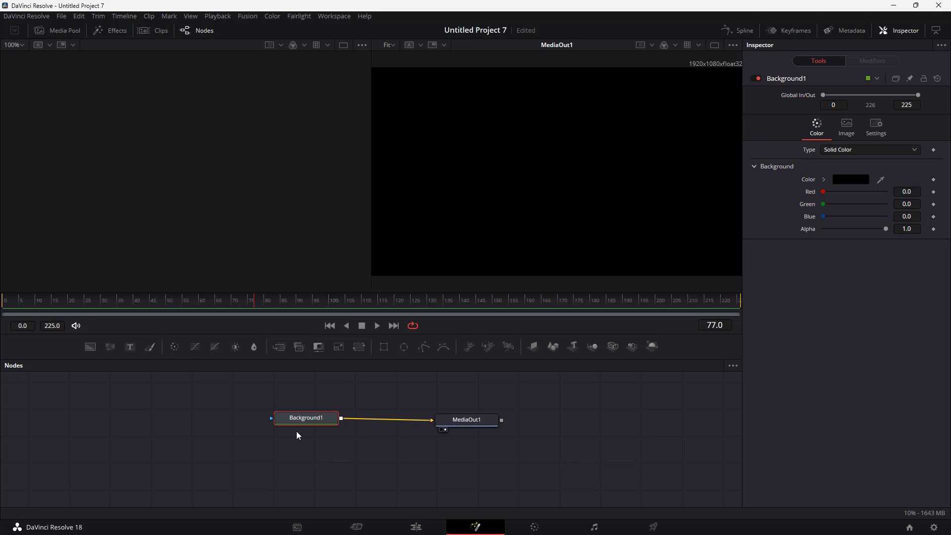
left_click_drag(305, 422, 292, 422)
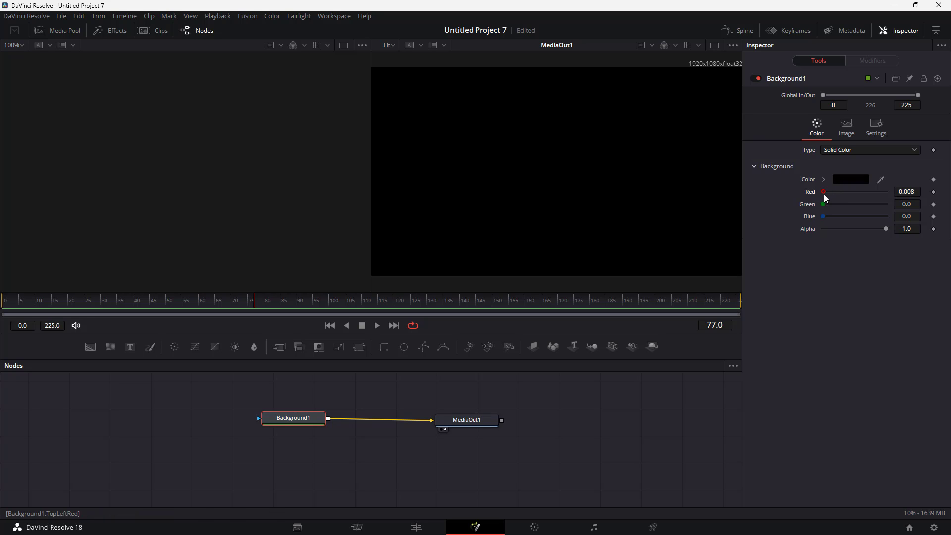
- Set the Background1 solid color to a dusty mauve with red 0.551, green 0.457 and blue 0.496
left_click_drag(824, 197, 907, 231)
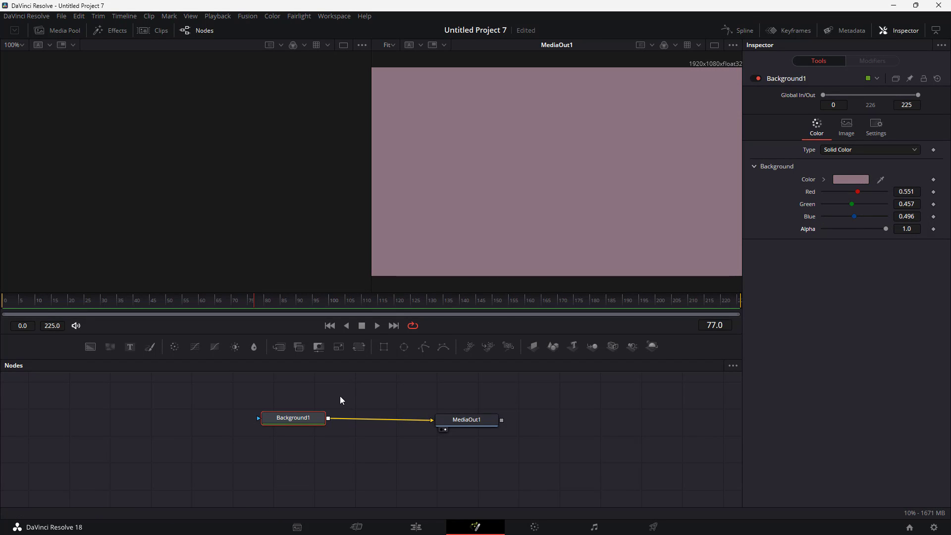
left_click_drag(310, 418, 309, 417)
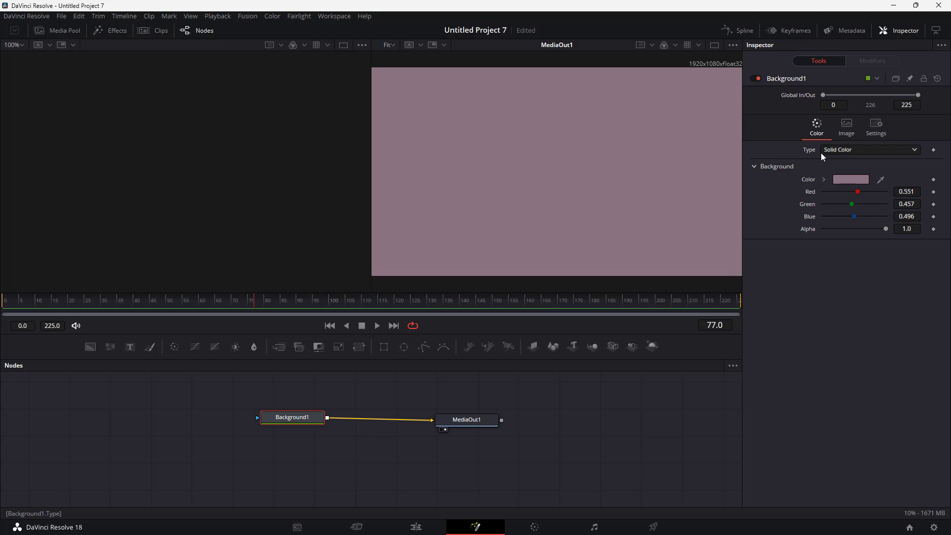
- Change the Background1 type to Horizontal and set its right color to the dark orange basic color
left_click(857, 149)
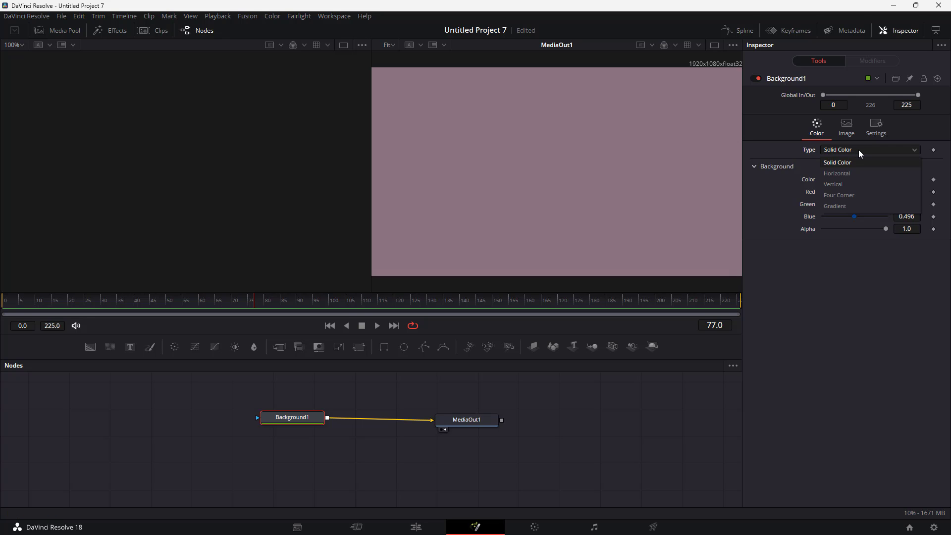
left_click(845, 176)
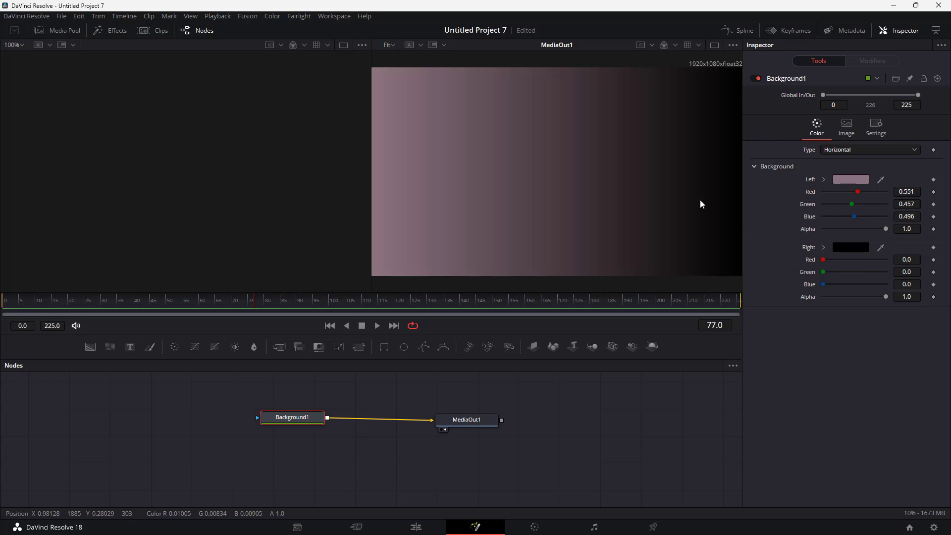
left_click_drag(876, 249, 581, 317)
left_click_drag(457, 412, 730, 218)
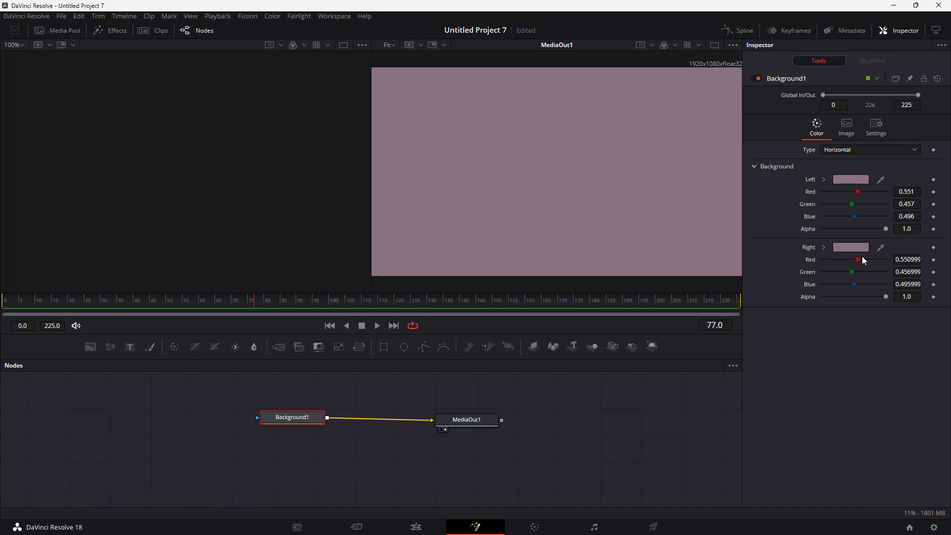
left_click_drag(861, 257, 826, 286)
left_click(844, 247)
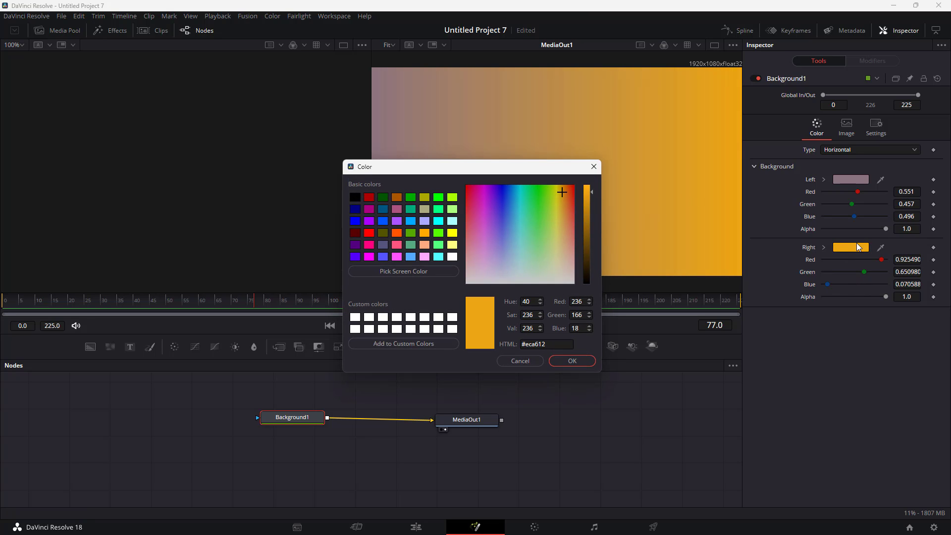
left_click(397, 197)
left_click(556, 360)
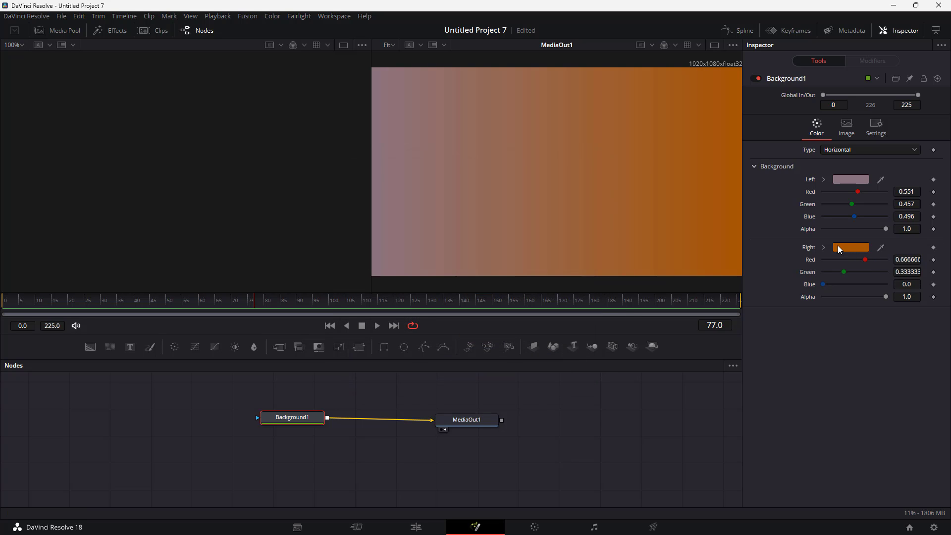
- Try the Vertical background type on Background1, and switch it to Four Corner
left_click(853, 150)
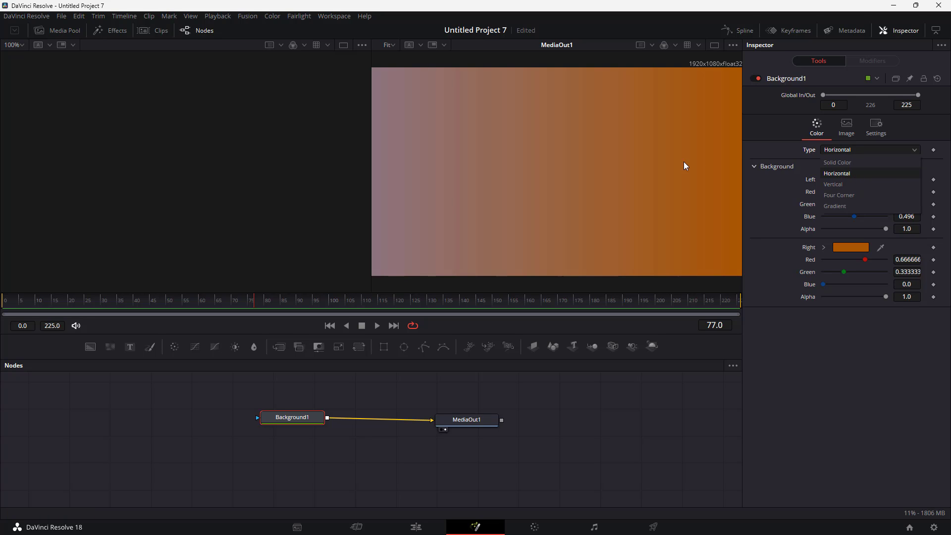
left_click(865, 184)
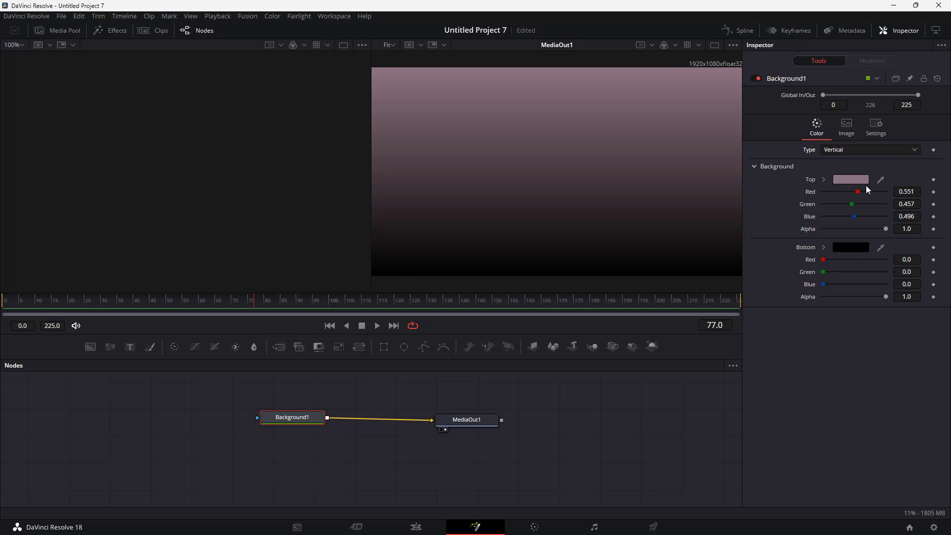
left_click(866, 149)
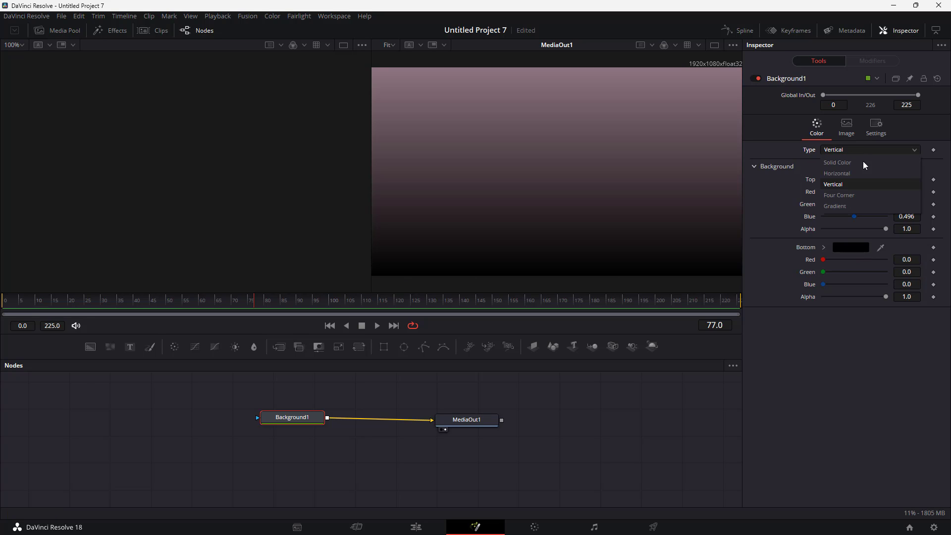
left_click(845, 198)
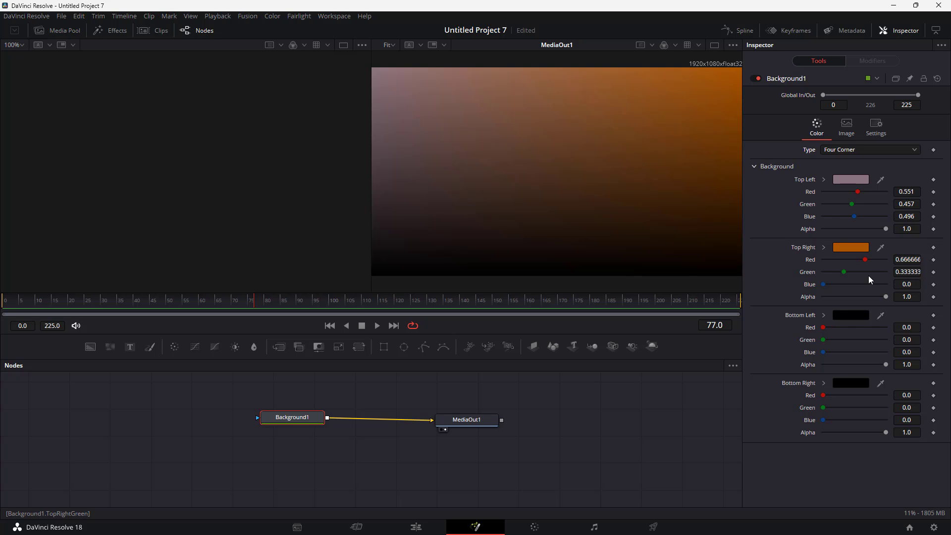
- Set the bottom-left corner color to orange-red #fa3a00 and the bottom-right corner color to bright green #44fe00
left_click(851, 316)
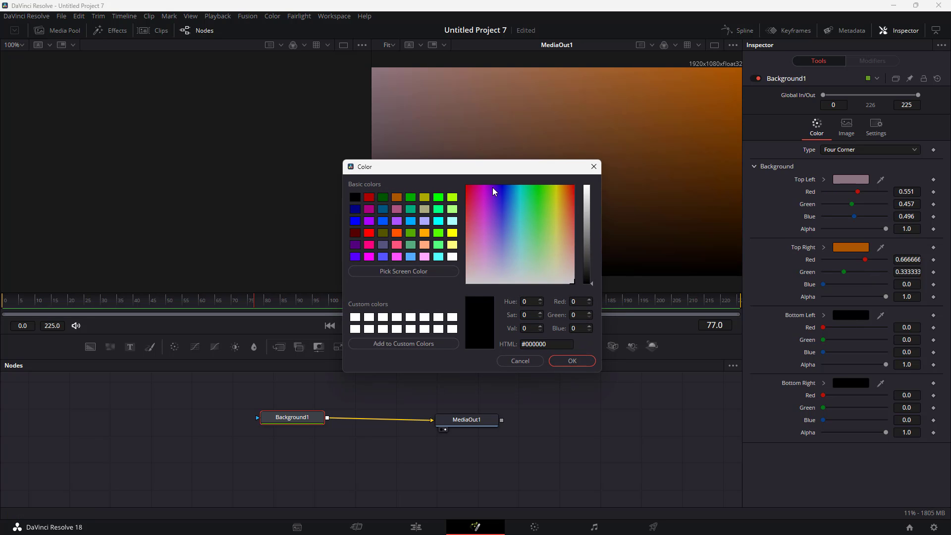
left_click(566, 194)
left_click(589, 202)
left_click(571, 361)
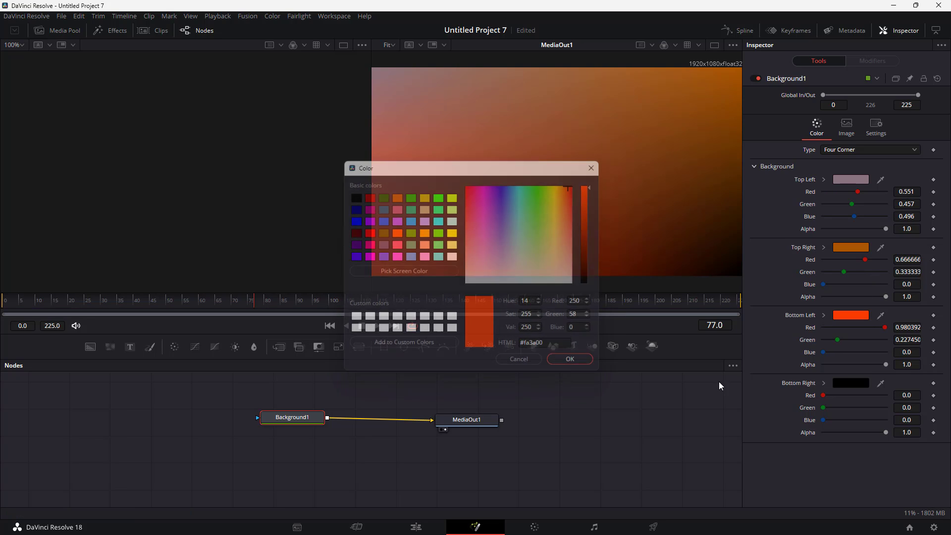
left_click(850, 382)
left_click(543, 186)
left_click(587, 188)
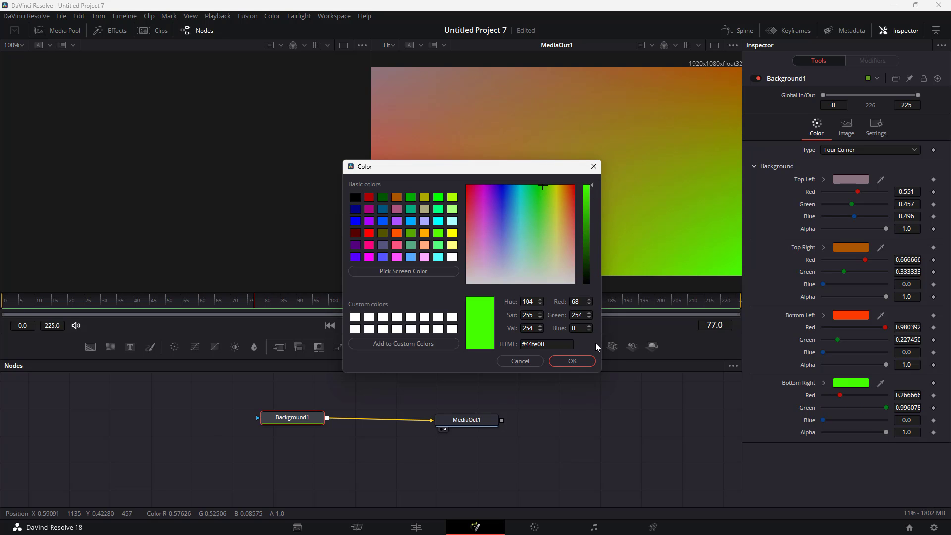
left_click(585, 360)
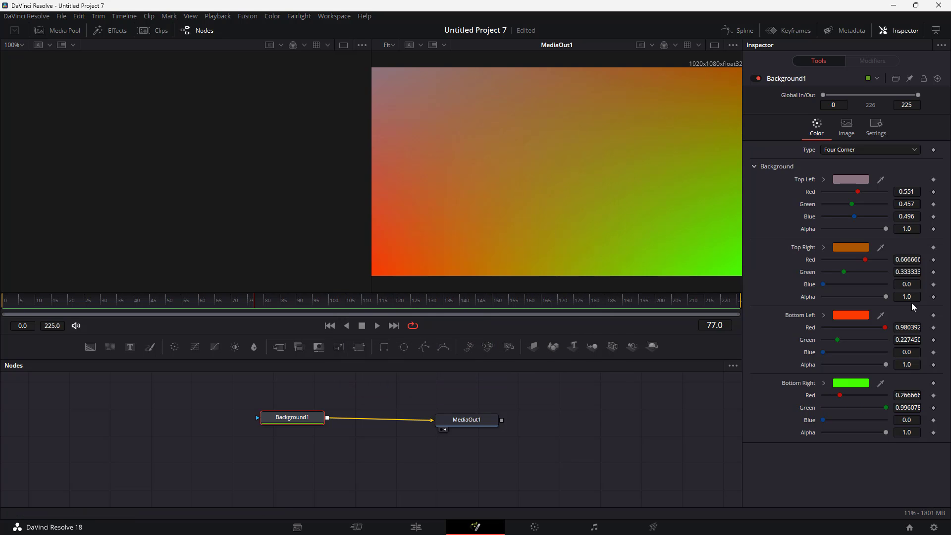
- Raise the top-right corner's blue to 0.276 and the bottom-left corner's green to 0.52
left_click_drag(823, 284, 842, 289)
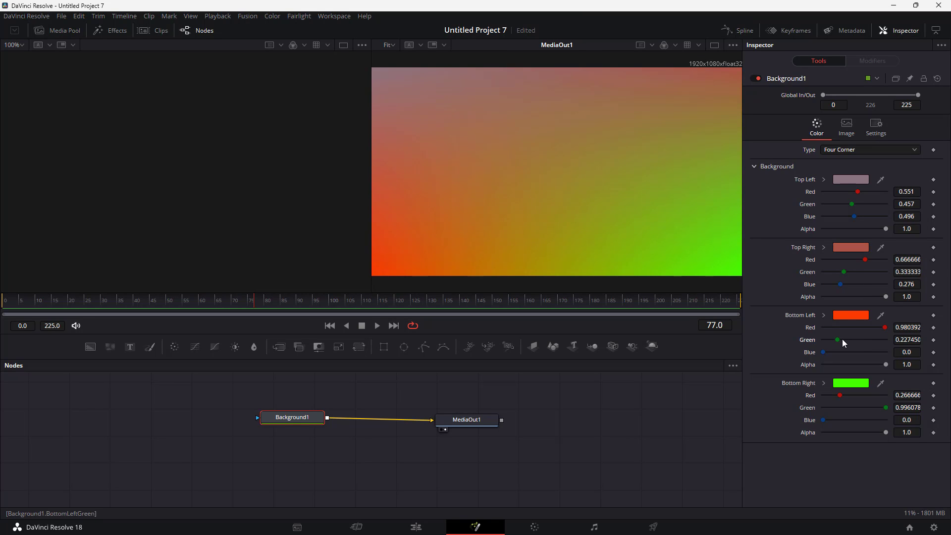
left_click_drag(842, 339, 857, 343)
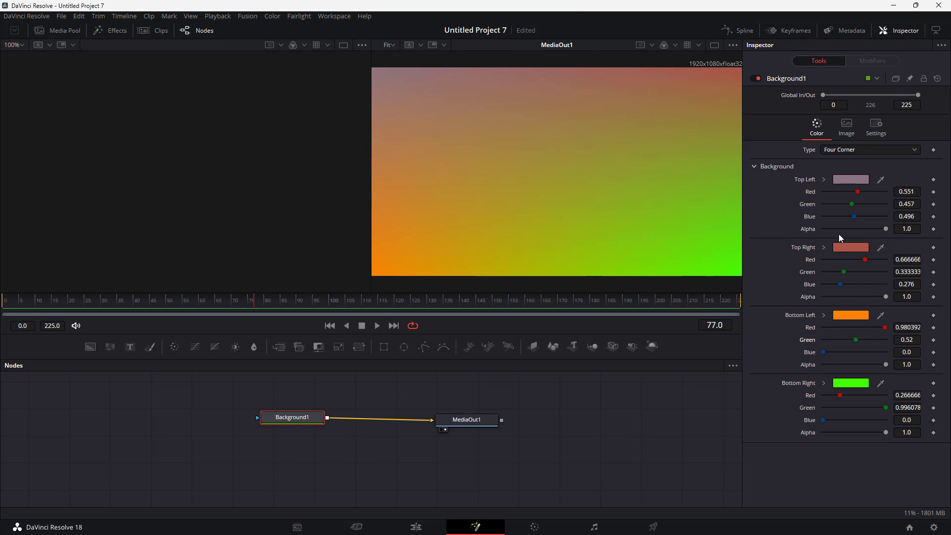
- Change the Background1 type to Gradient and widen the MediaOut1 viewer
left_click(855, 149)
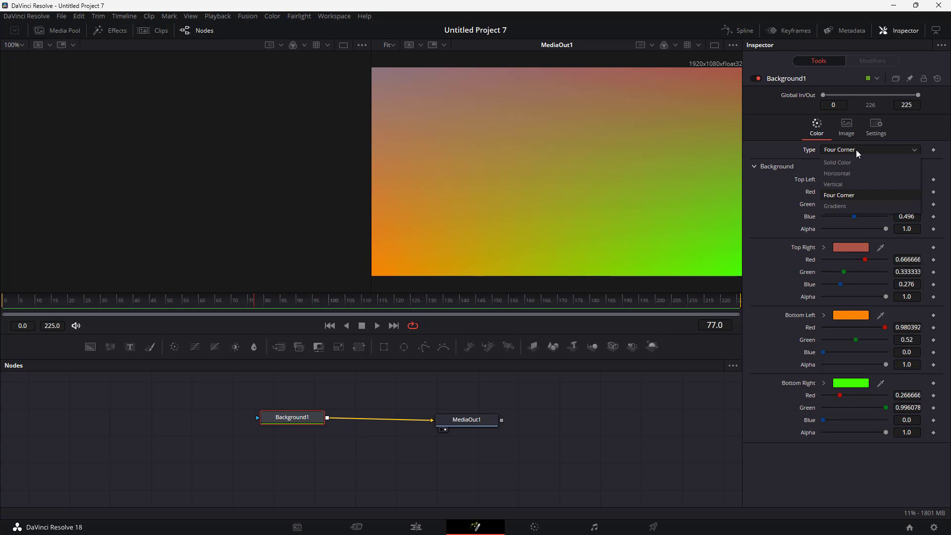
left_click(843, 208)
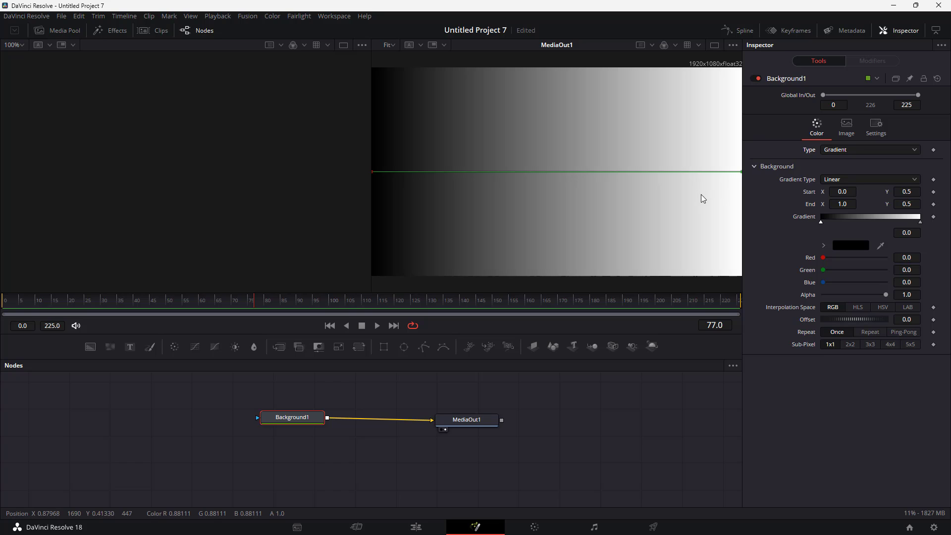
left_click_drag(372, 170, 346, 162)
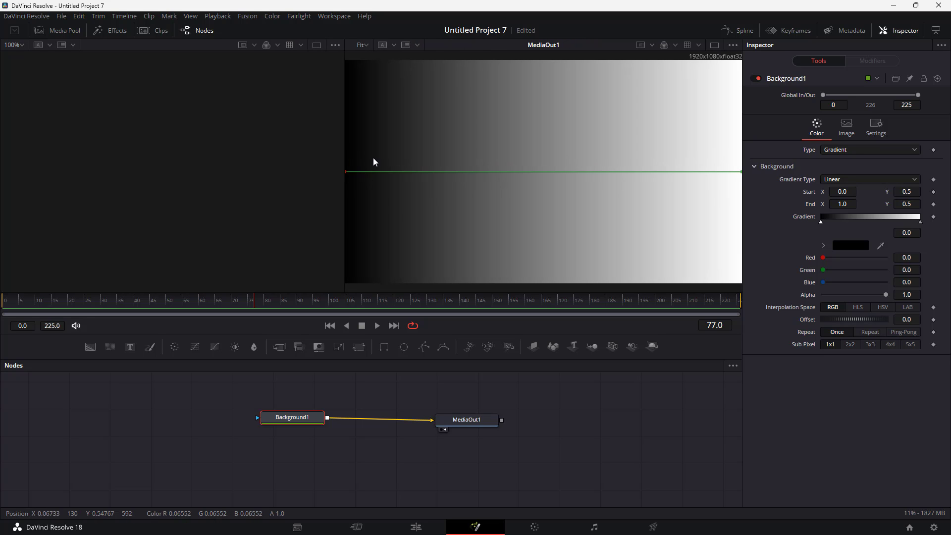
- Try the Reflect gradient type and set it back to Linear
left_click(860, 181)
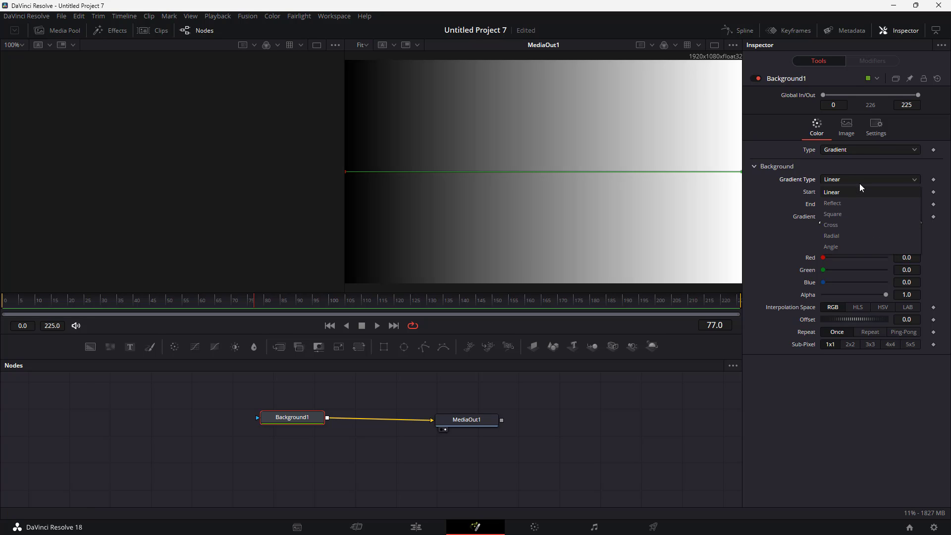
left_click(852, 203)
left_click(857, 181)
left_click(851, 192)
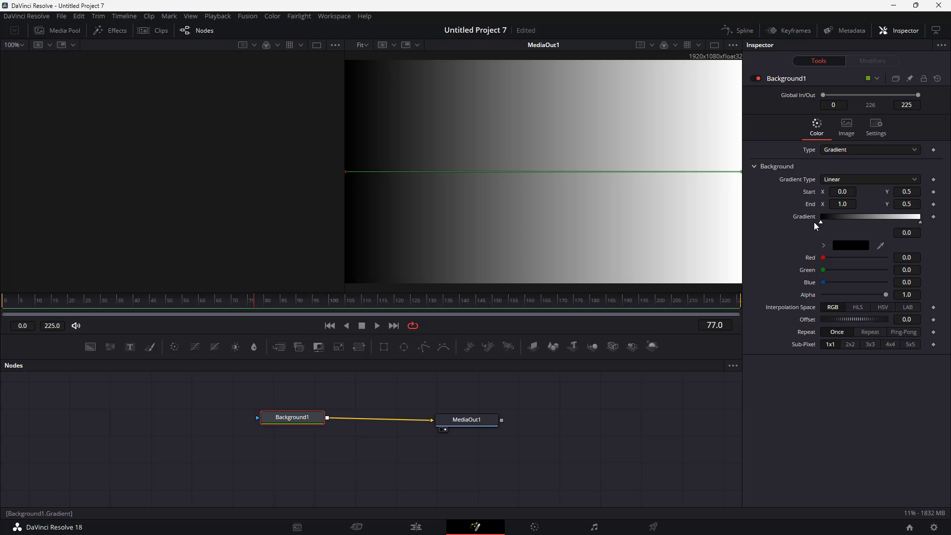
- Move the gradient's white color stop to about 0.955 and shift the Background1 node slightly down
left_click_drag(820, 223, 794, 219)
left_click(921, 223)
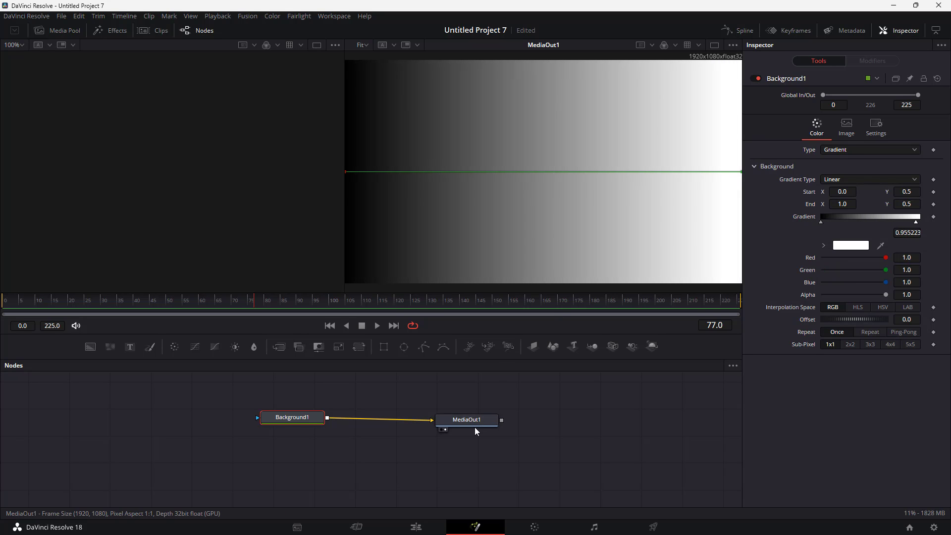
left_click(474, 423)
left_click(307, 419)
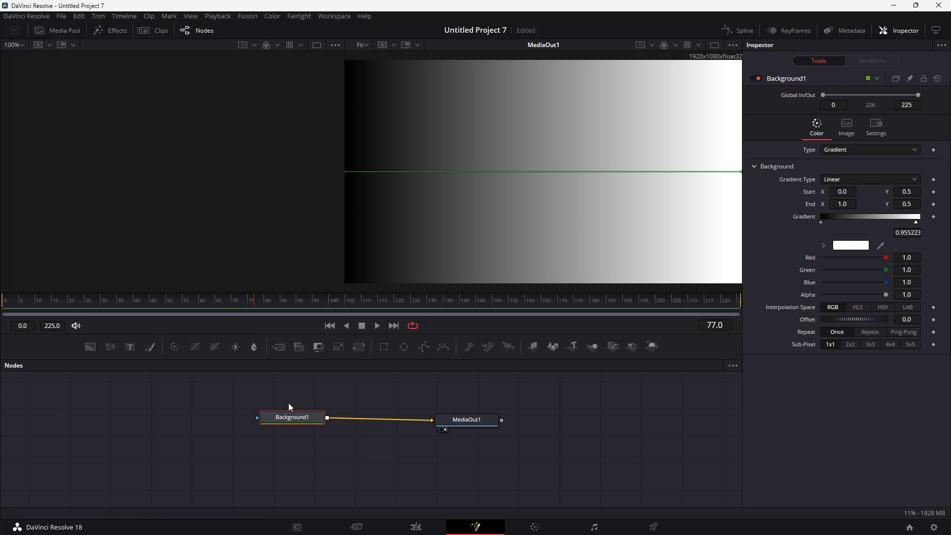
left_click_drag(295, 429, 294, 434)
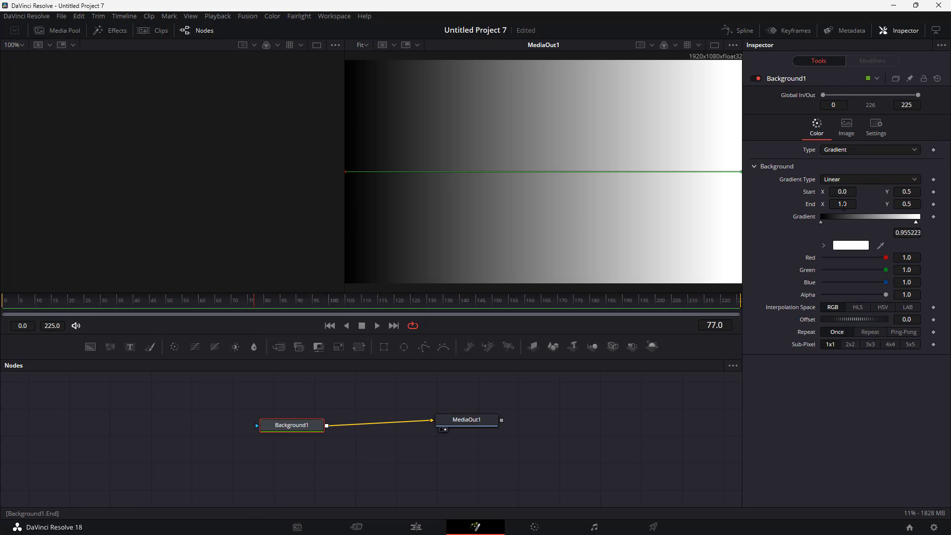
- Angle the gradient by placing its start at about X 0.238, Y 0.645 and its end at about X 0.741, Y 0.254
left_click_drag(848, 190, 937, 191)
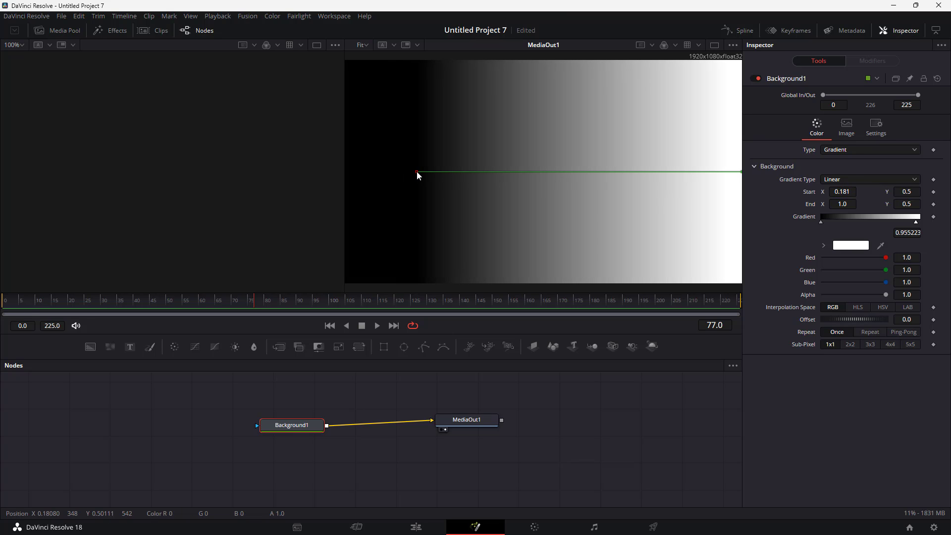
left_click_drag(416, 172, 438, 141)
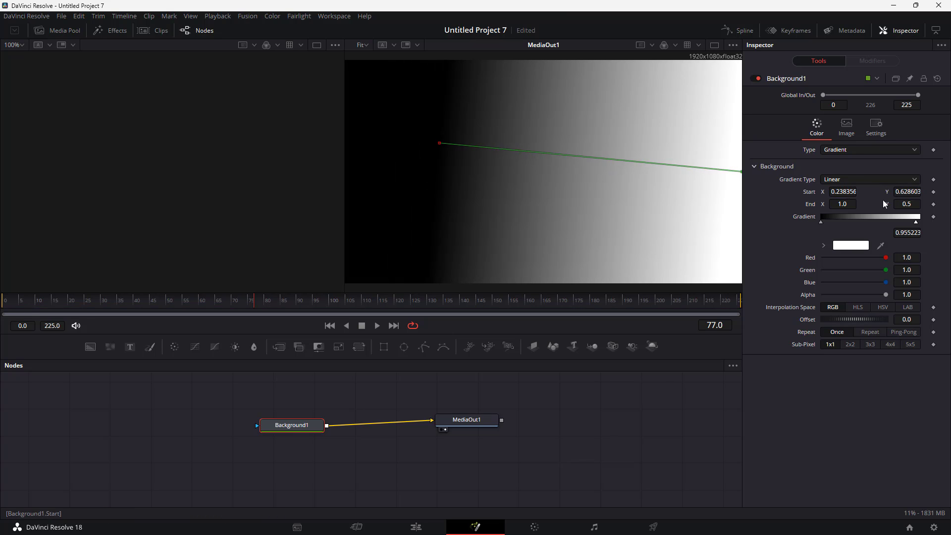
mouse_move(906, 204)
left_mouse_down()
mouse_move(858, 204)
mouse_move(894, 192)
mouse_move(868, 193)
mouse_move(917, 192)
left_mouse_up()
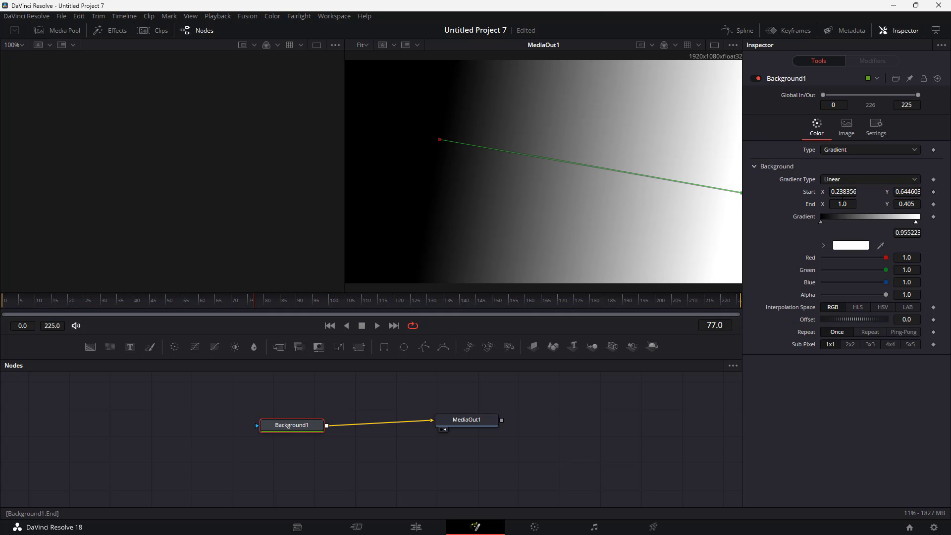
left_click_drag(850, 204, 708, 202)
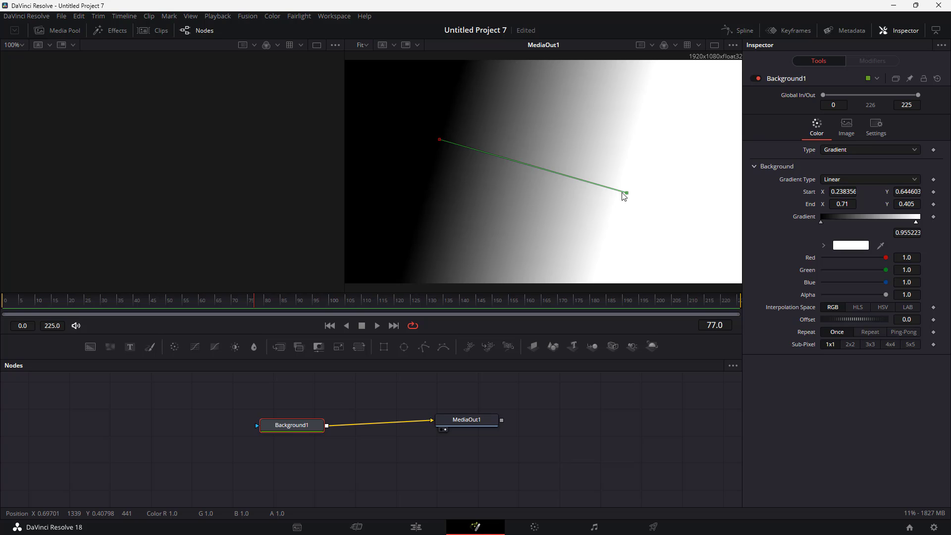
left_click_drag(624, 193, 639, 226)
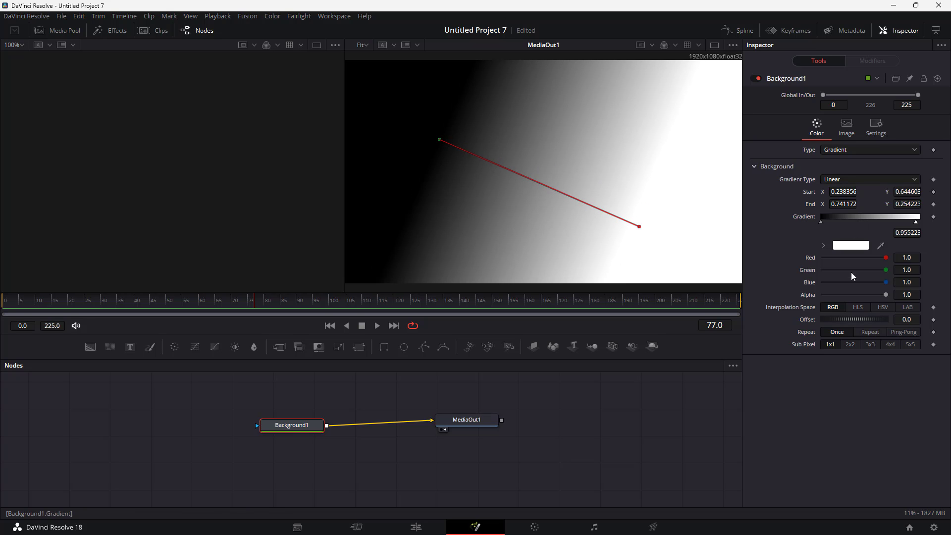
- Lower the end color stop's red to about 0.449 and set the gradient offset to about -0.022
left_click_drag(867, 265, 851, 268)
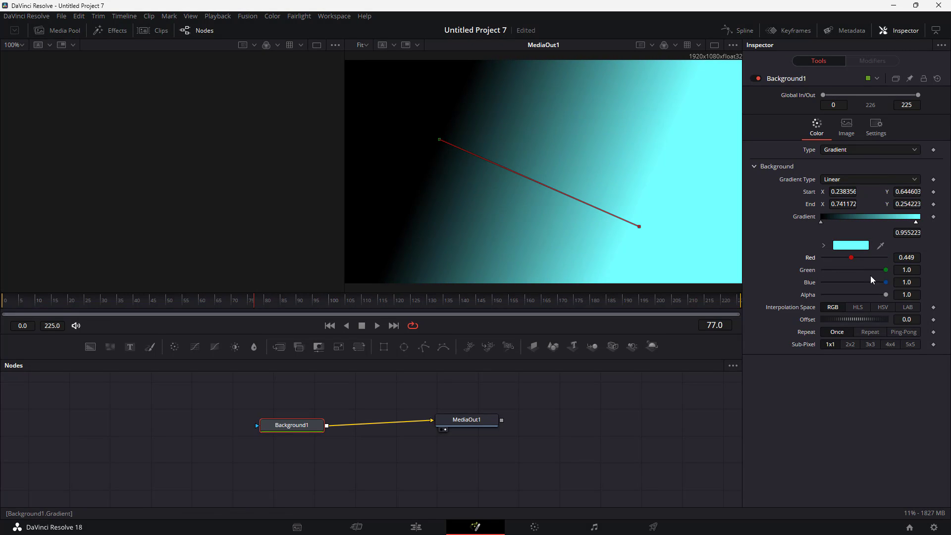
left_click_drag(849, 327, 850, 330)
- Try the Repeat mode, switch the gradient to Ping-Pong, and move its end to about X 0.471, Y 0.562
left_click(862, 337)
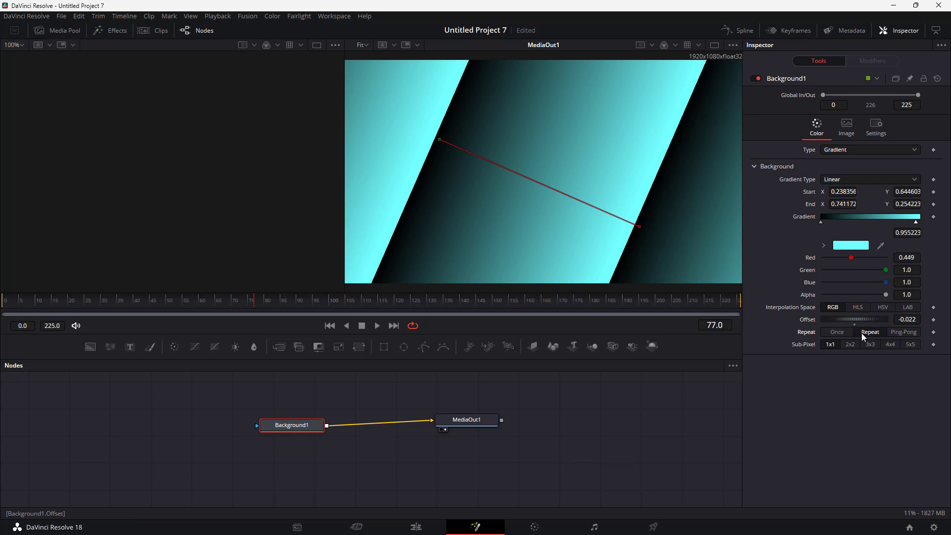
left_click(898, 336)
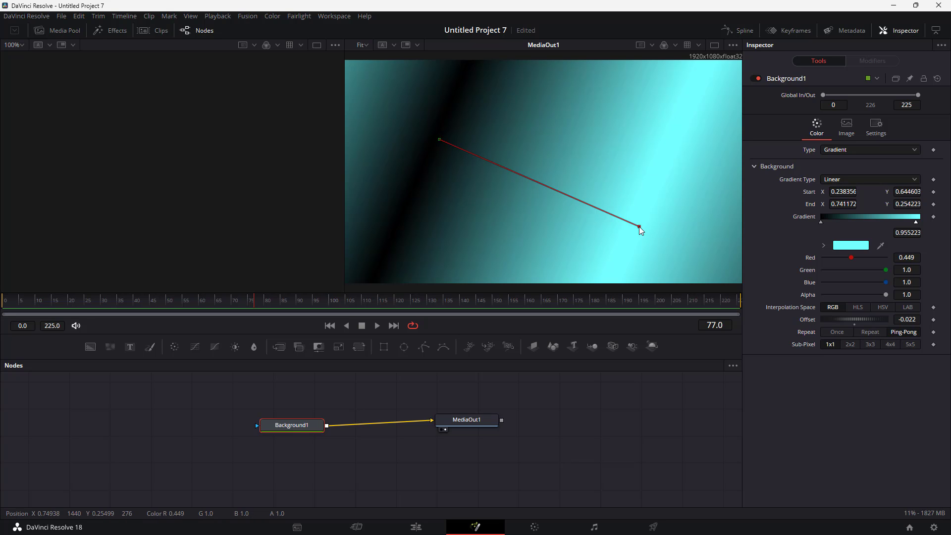
left_click_drag(638, 227, 531, 159)
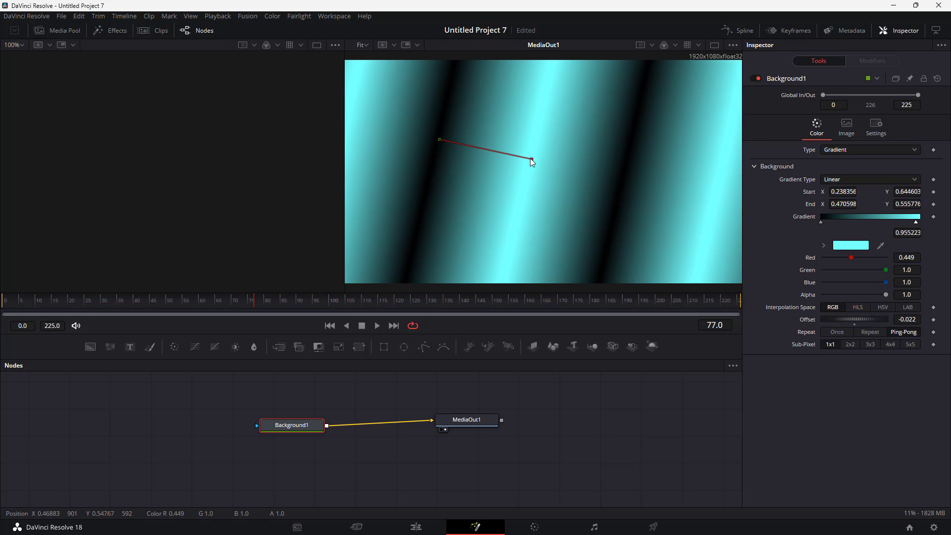
- Compare the Once and Repeat modes, return to Ping-Pong, and set the gradient's Sub-Pixel option to 5x5
left_click(844, 335)
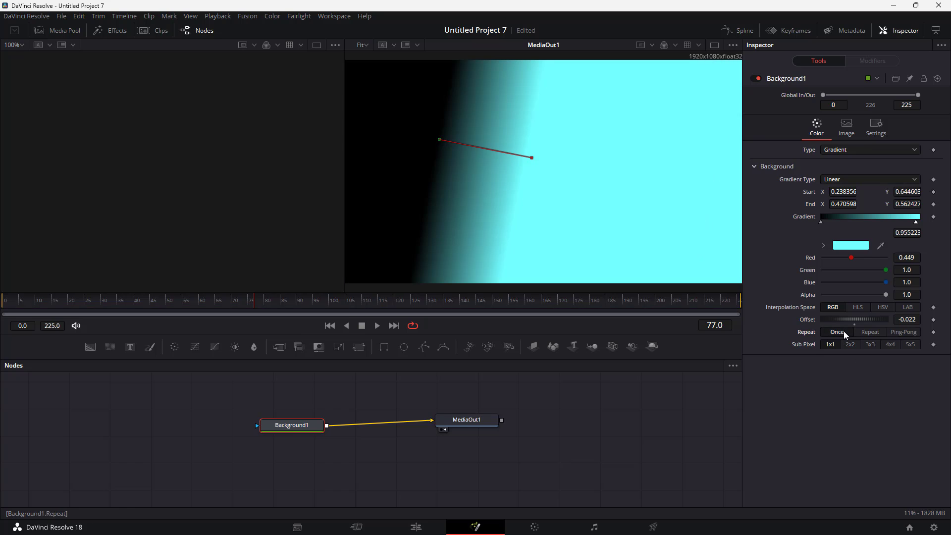
left_click(870, 331)
left_click(903, 331)
left_click(869, 344)
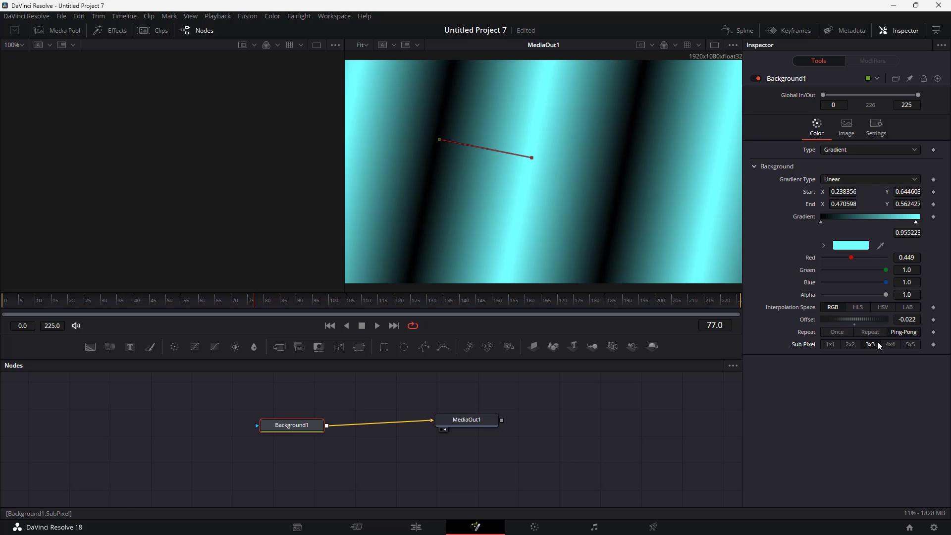
left_click(910, 344)
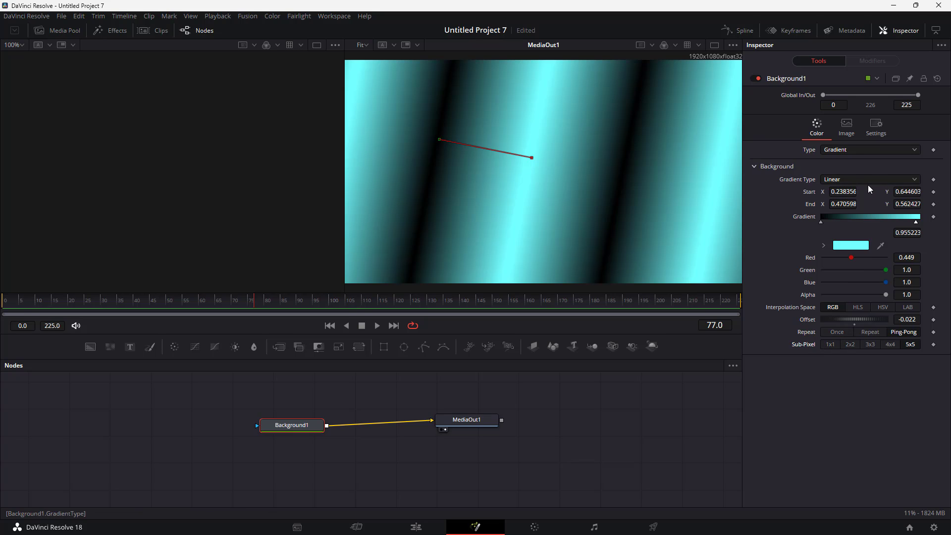
- Make the gradient Reflect with repeat Once, and place its start at about X 0.351, Y 0.556 and end at about X 0.616, Y 0.527
left_click(833, 181)
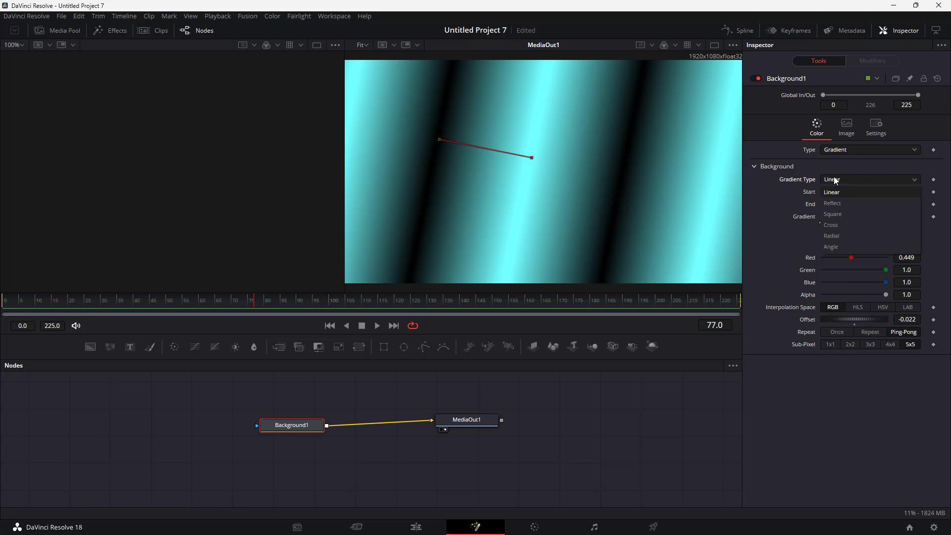
left_click(839, 200)
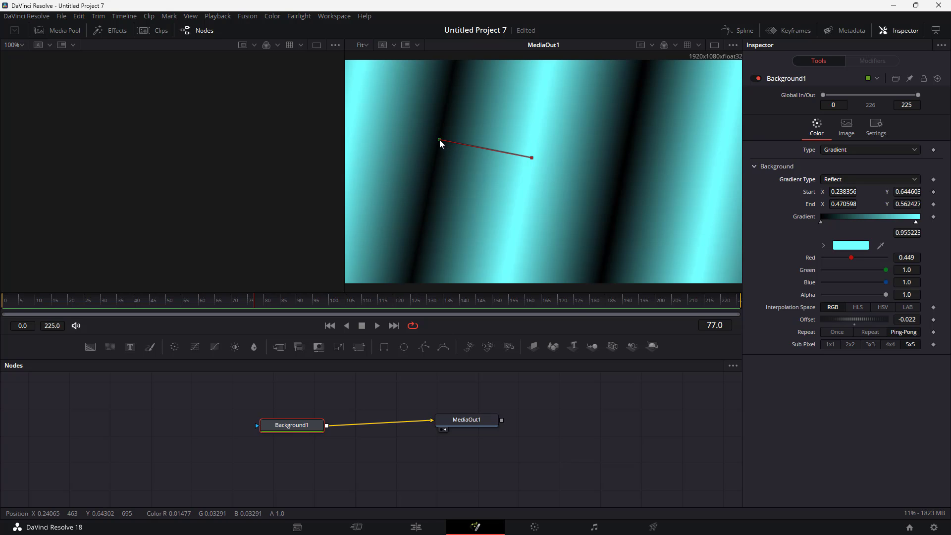
left_click_drag(440, 141, 507, 168)
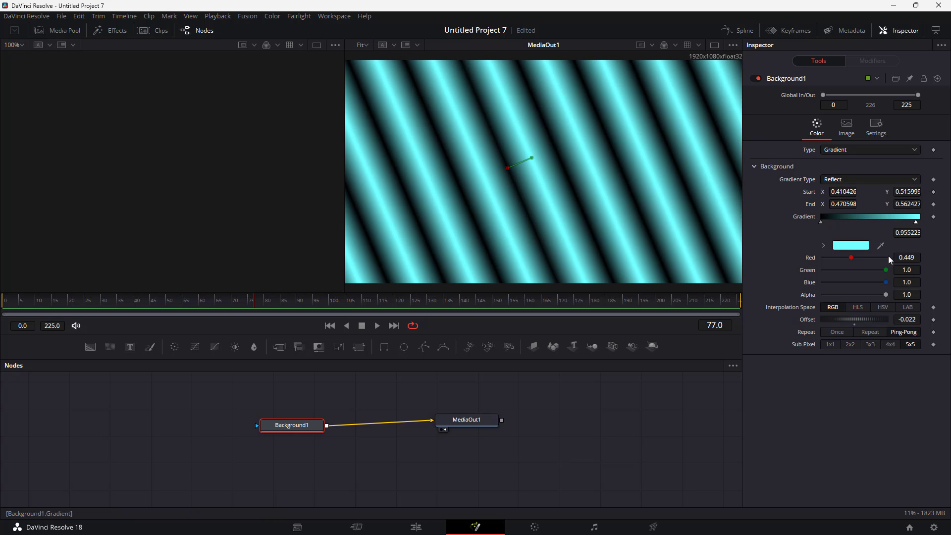
left_click(834, 333)
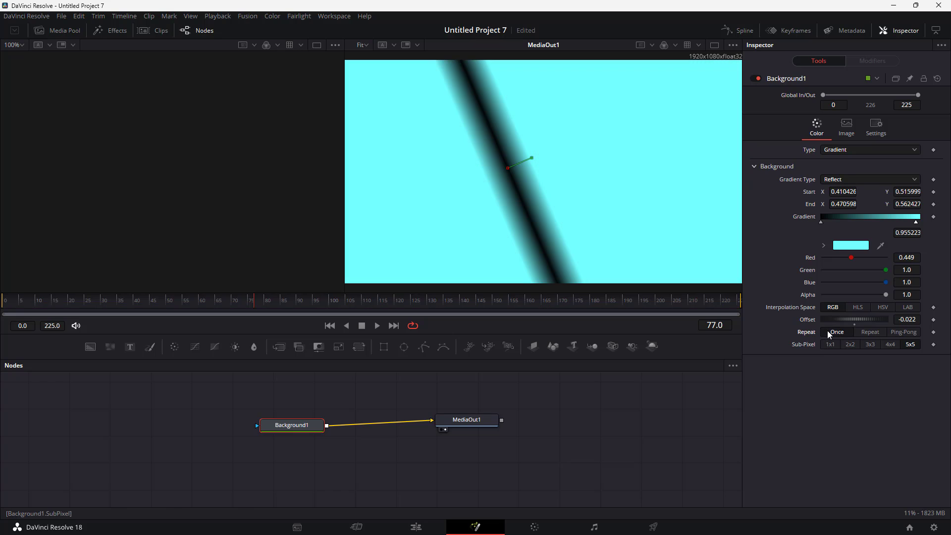
left_click_drag(507, 168, 590, 166)
- Try the Square, Cross and Radial gradient types on Background1
left_click(857, 182)
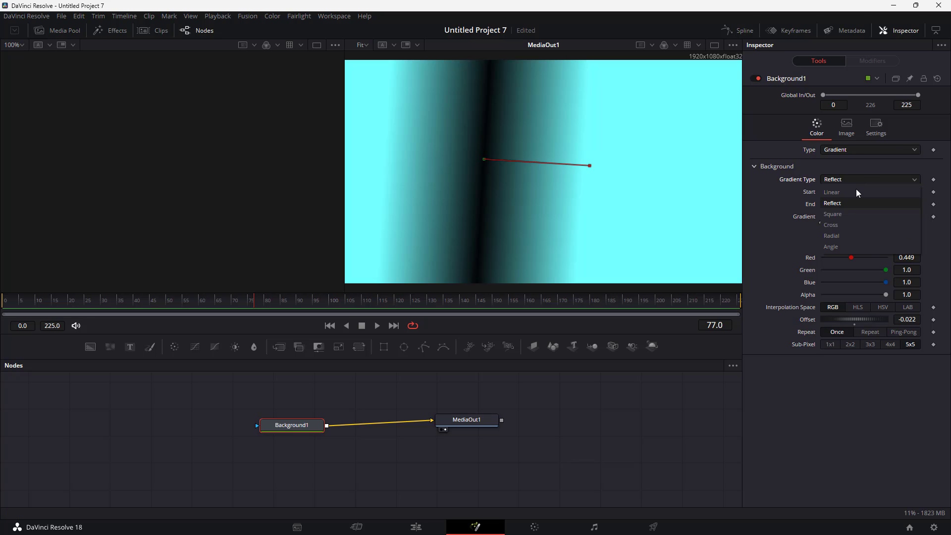
left_click(846, 213)
left_click(851, 179)
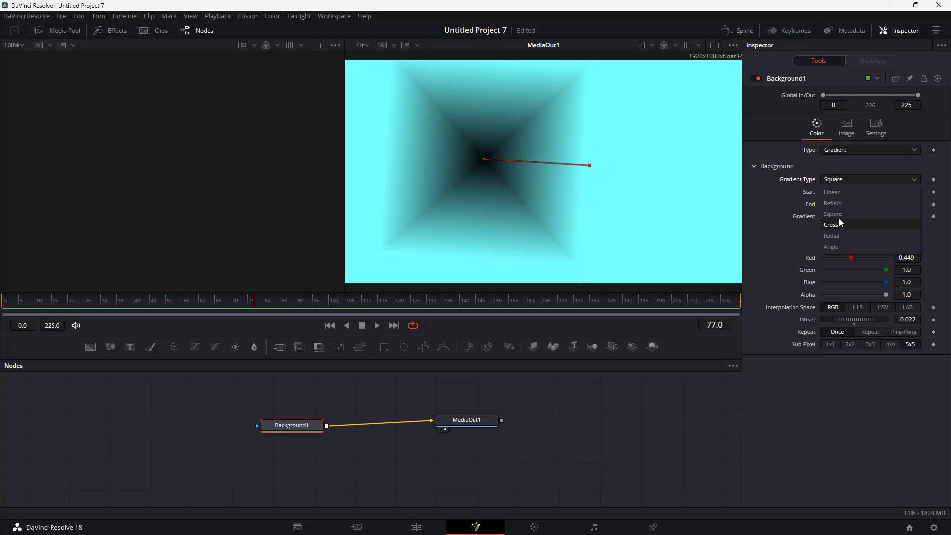
left_click(839, 218)
left_click(842, 182)
left_click(836, 226)
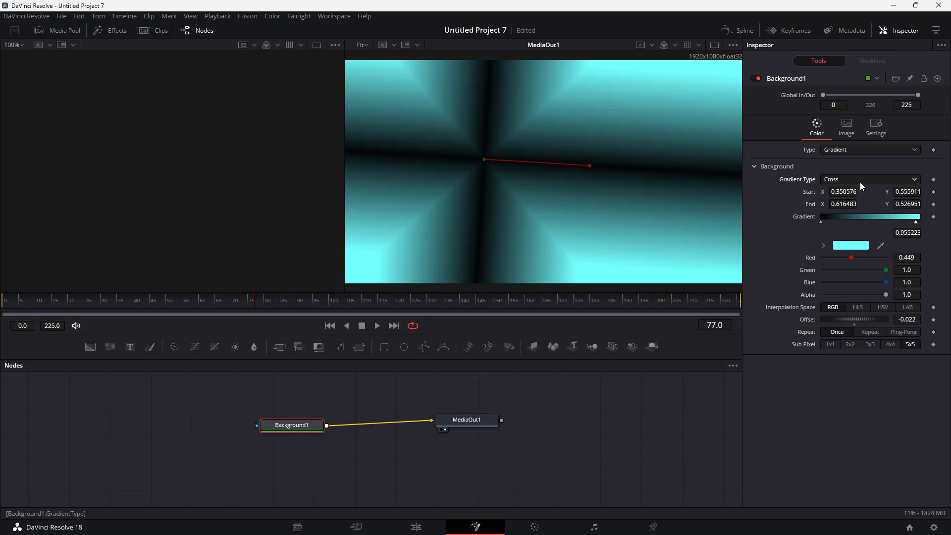
left_click(859, 180)
left_click(837, 236)
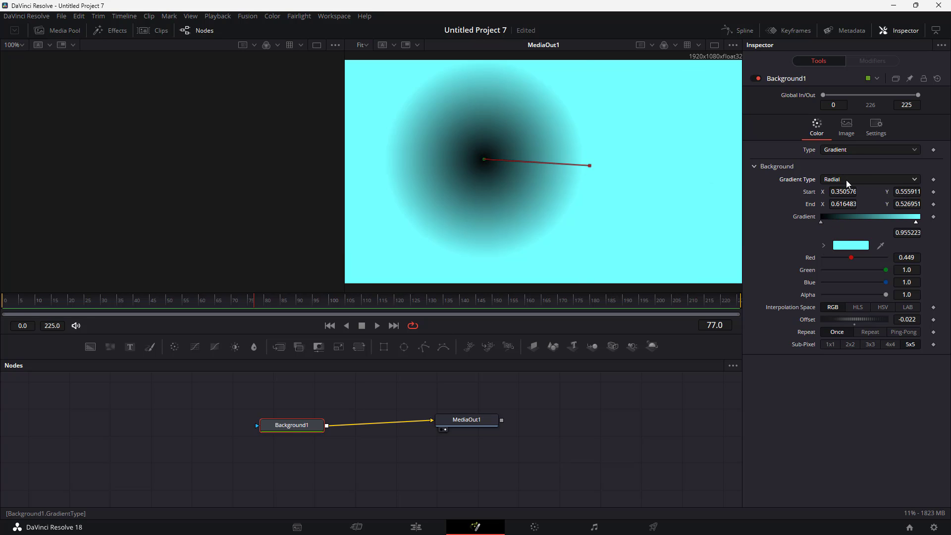
- Try the Angle gradient type, swing the end point to about X 0.476, Y 0.356, and set the type back to Linear
left_click(846, 181)
left_click(831, 244)
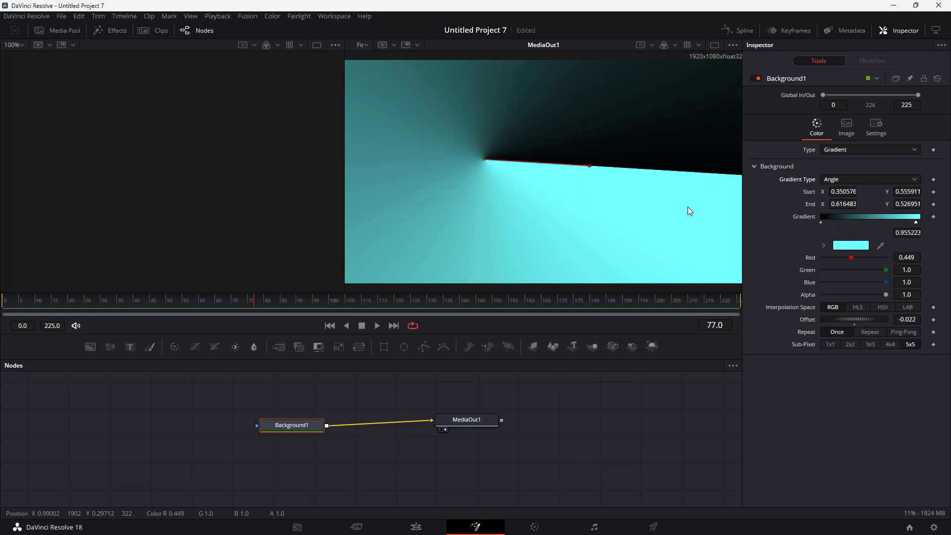
left_click_drag(589, 166, 534, 208)
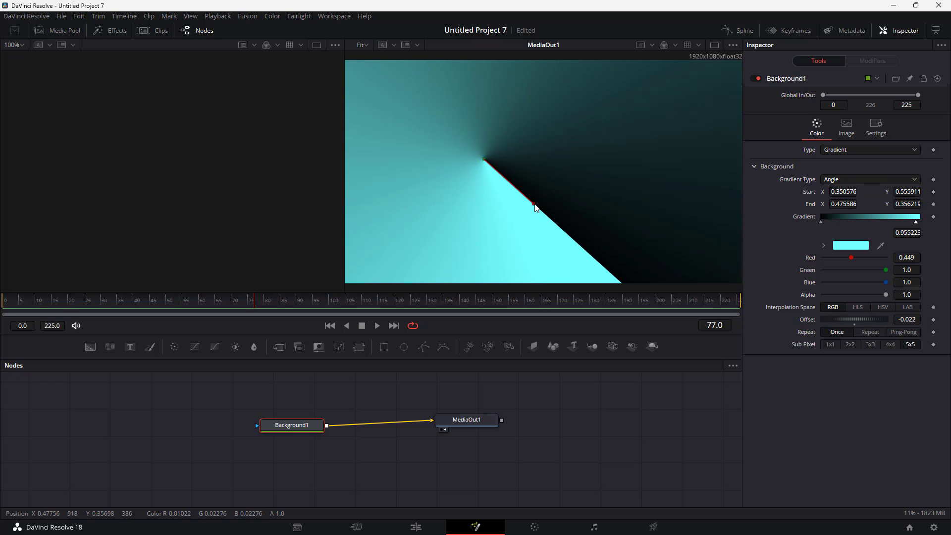
left_click(871, 180)
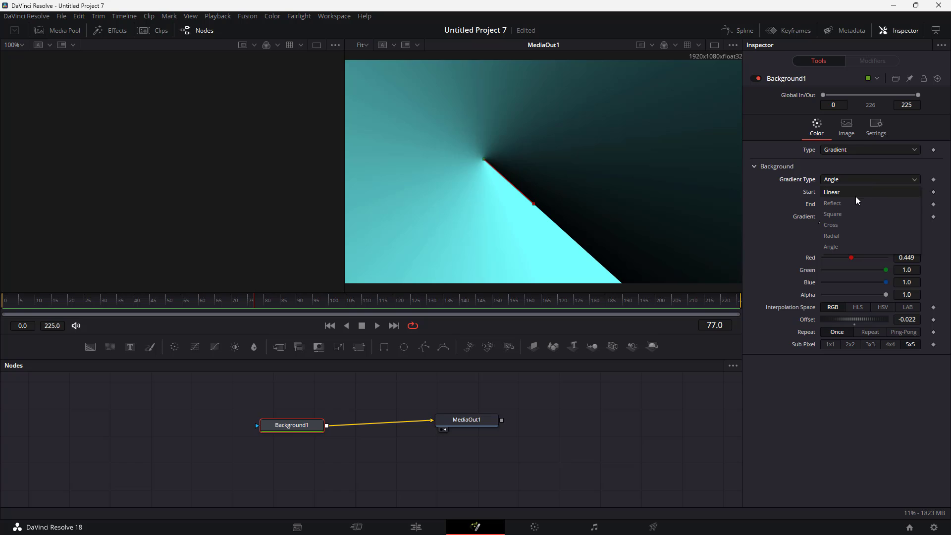
left_click(856, 191)
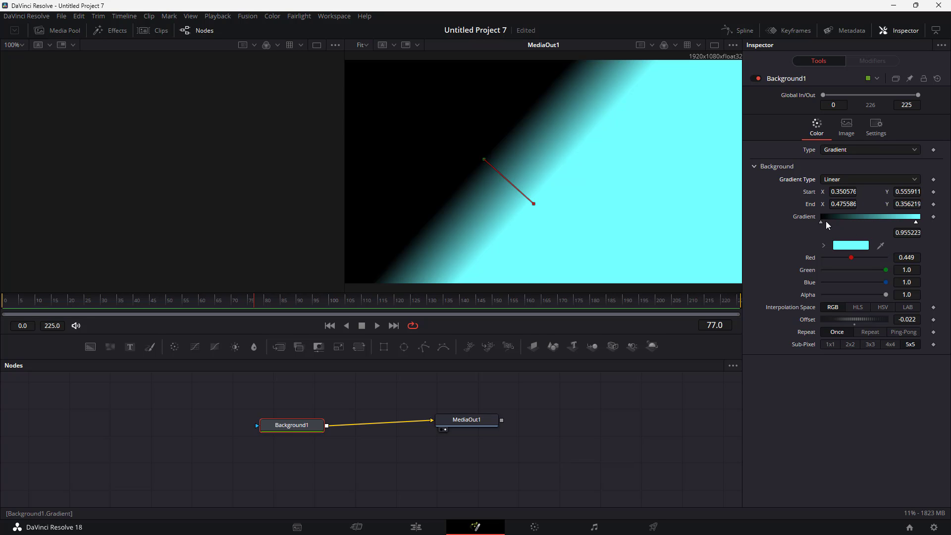
left_click(823, 224)
mouse_move(824, 224)
left_mouse_down()
mouse_move(853, 223)
mouse_move(821, 223)
left_mouse_up()
left_click(850, 245)
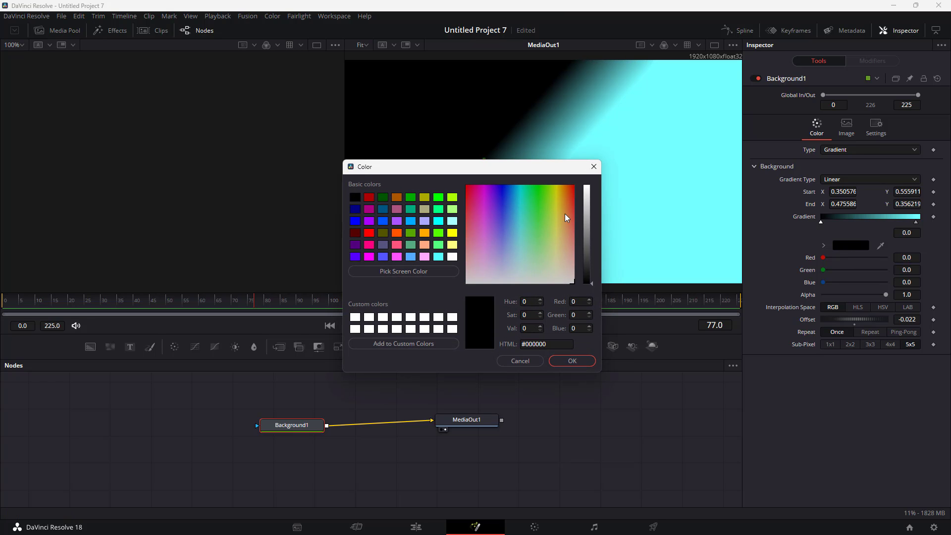
left_click(572, 361)
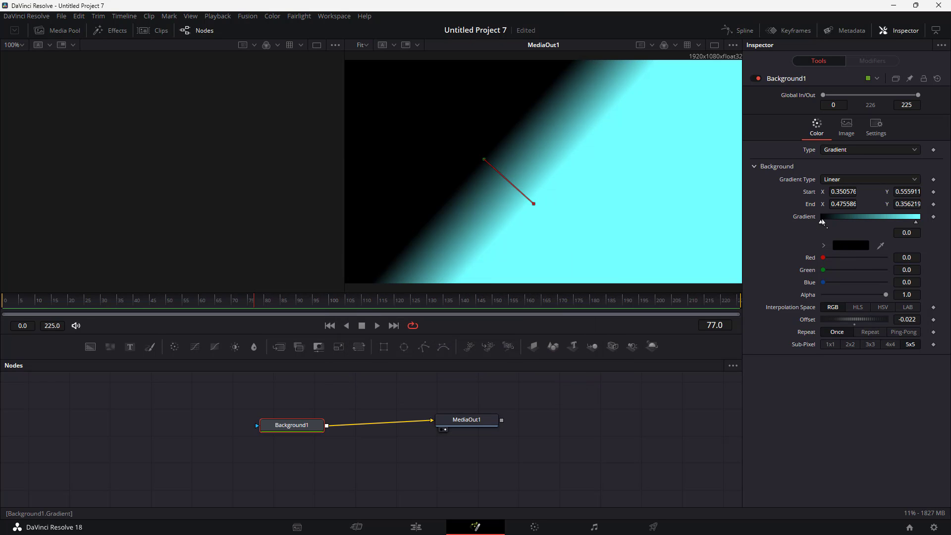
- Add a color stop at about 0.030 on the gradient and give it a very dark red color
left_click(823, 219)
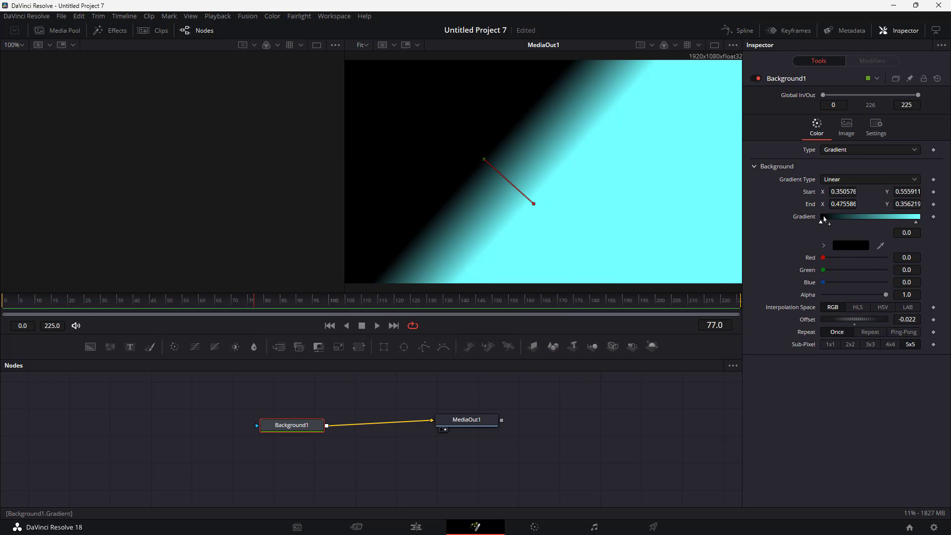
left_click(850, 245)
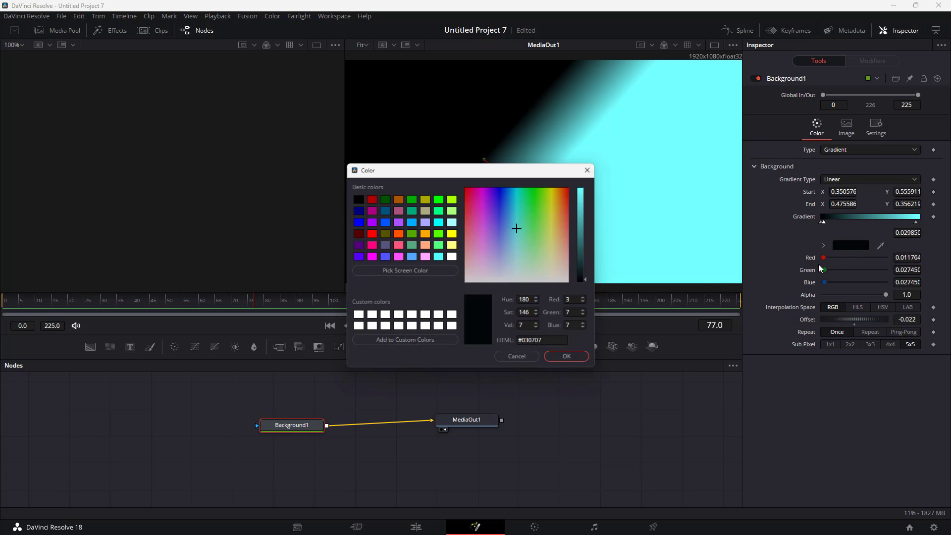
left_click(570, 242)
left_click(572, 361)
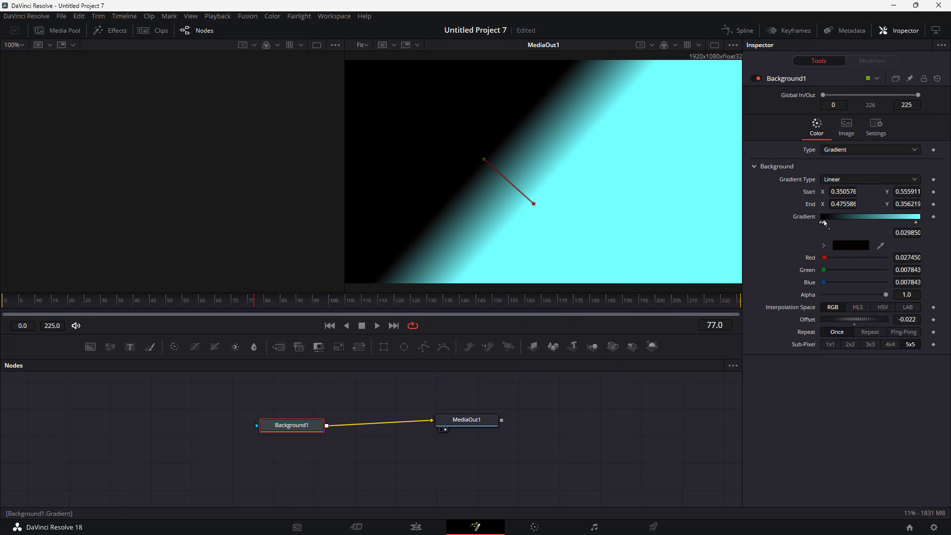
- Move the new color stop to about 0.458 and set its red to 0.583 and green to about 0.158
left_click_drag(823, 222, 867, 223)
left_click_drag(825, 257, 860, 269)
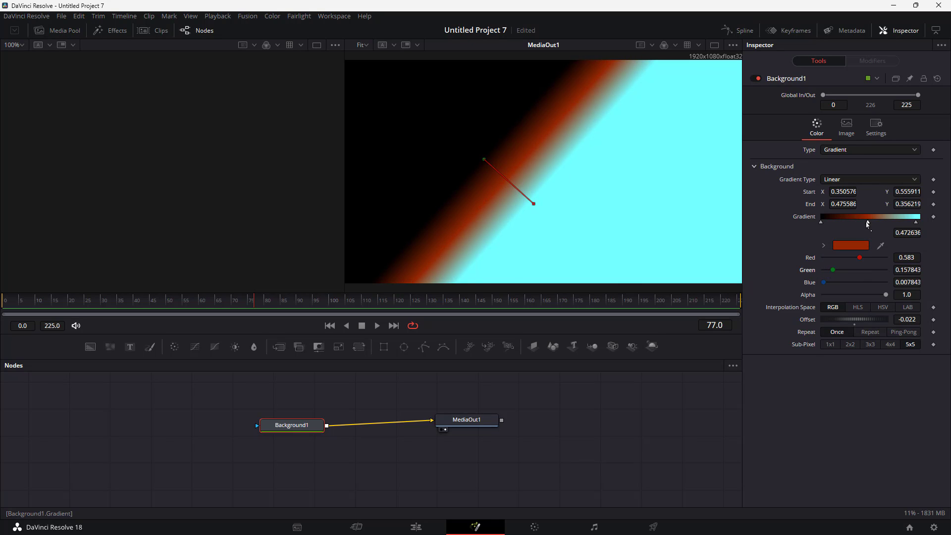
mouse_move(867, 224)
left_mouse_down()
mouse_move(859, 224)
mouse_move(869, 229)
left_mouse_up()
left_click_drag(852, 227, 866, 227)
- Lengthen the gradient by placing its end at about X 0.812, Y 0.325 and its start at about X 0.312, Y 0.600
left_click_drag(533, 203, 668, 210)
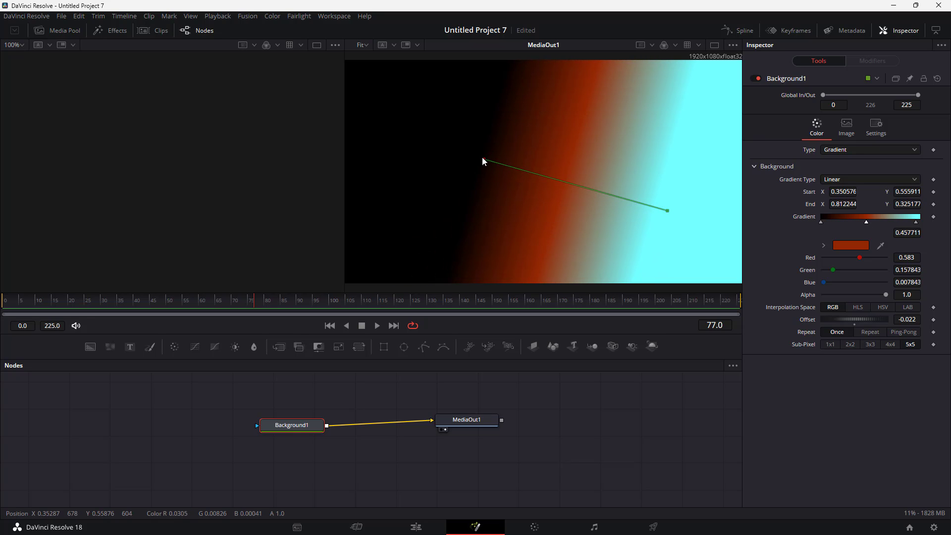
left_click_drag(483, 159, 468, 149)
- Add another color stop at about 0.224 and make it orange with red 0.906 and green 0.472
left_click(843, 221)
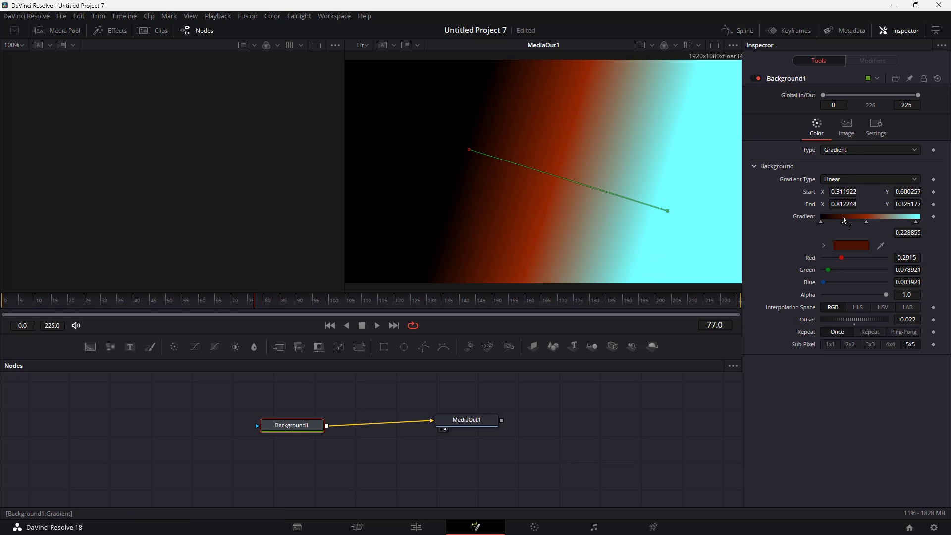
left_click_drag(845, 257, 884, 264)
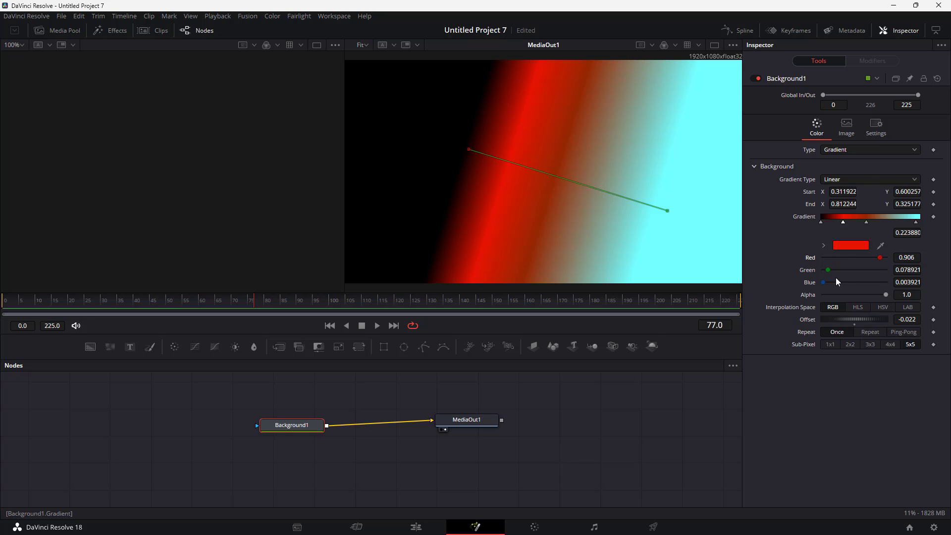
left_click_drag(827, 270, 856, 270)
- Shift the two middle color stops, delete the dark red one, and move the orange stop to about 0.478
left_click_drag(844, 221, 894, 277)
left_click(866, 222)
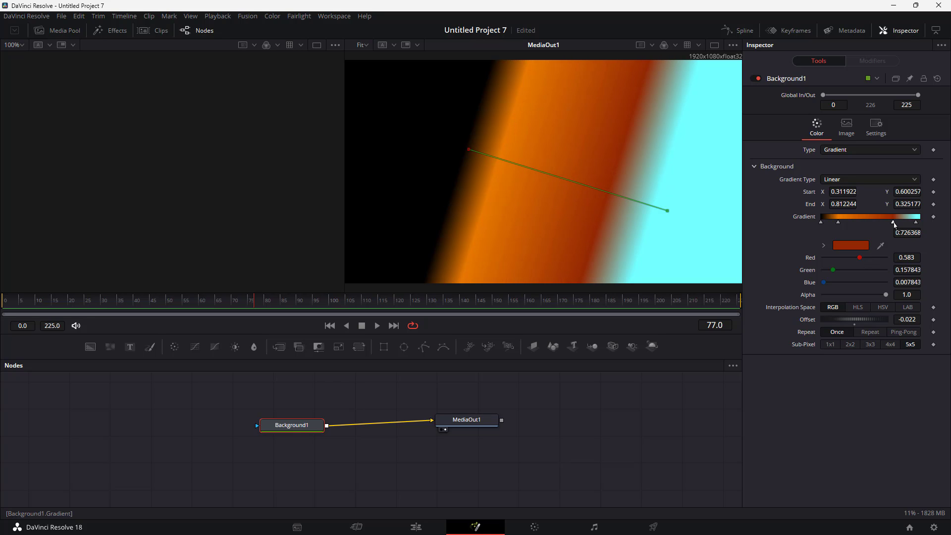
key("Delete")
left_click_drag(840, 226, 869, 234)
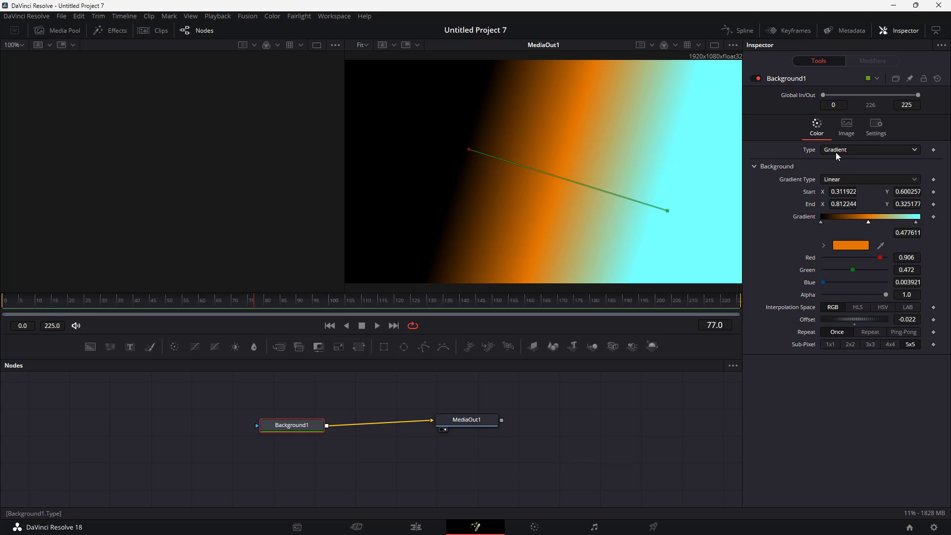
- Review Background1's image settings, including Source Color Space and Source Gamma Space, and return to the color settings
left_click(846, 126)
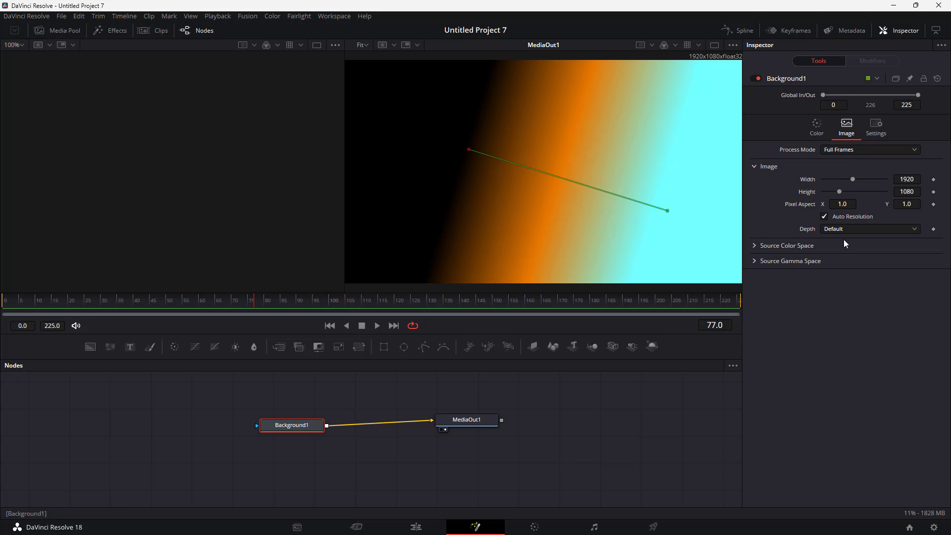
left_click(761, 247)
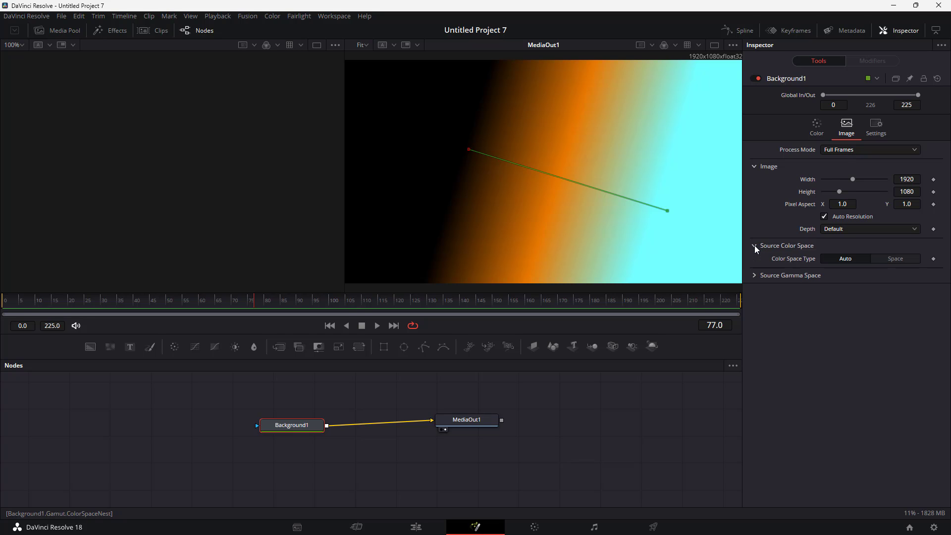
left_click(761, 276)
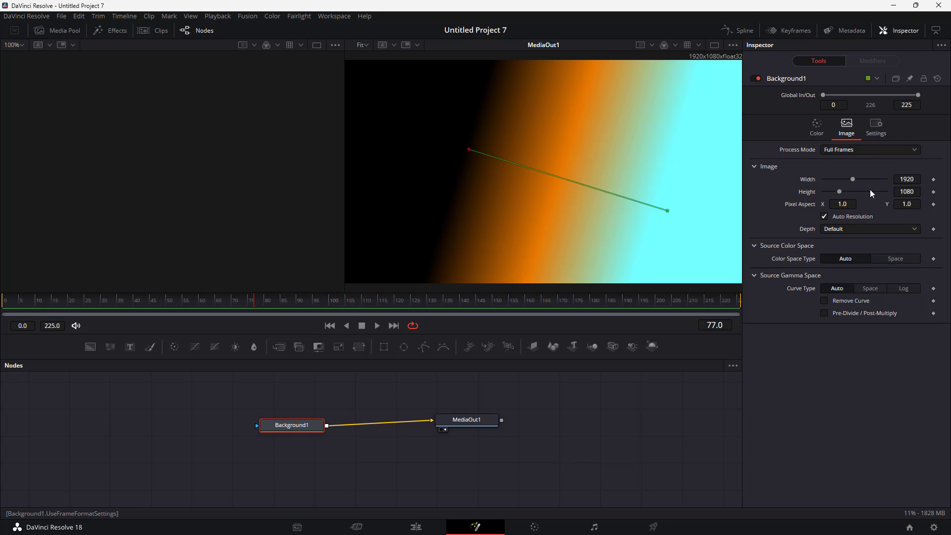
left_click(813, 132)
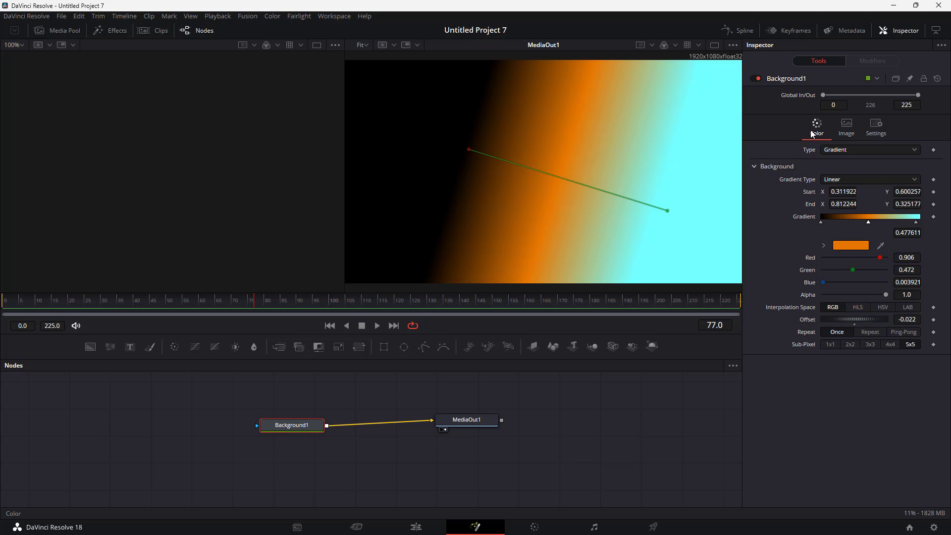
- Examine Background1's general settings, including the Apply Mask Inverted option, and return to the color settings
left_click(878, 124)
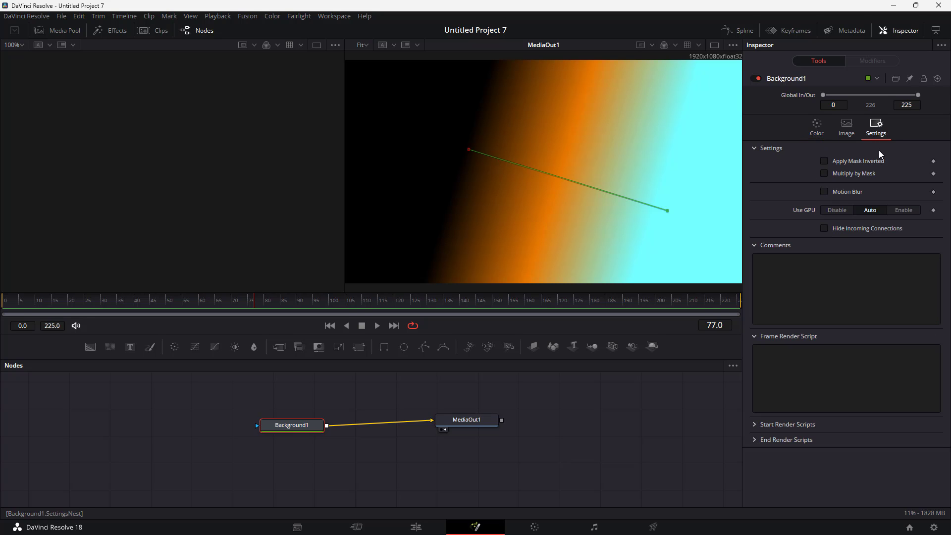
left_click(844, 161)
left_click(844, 161)
left_click(822, 133)
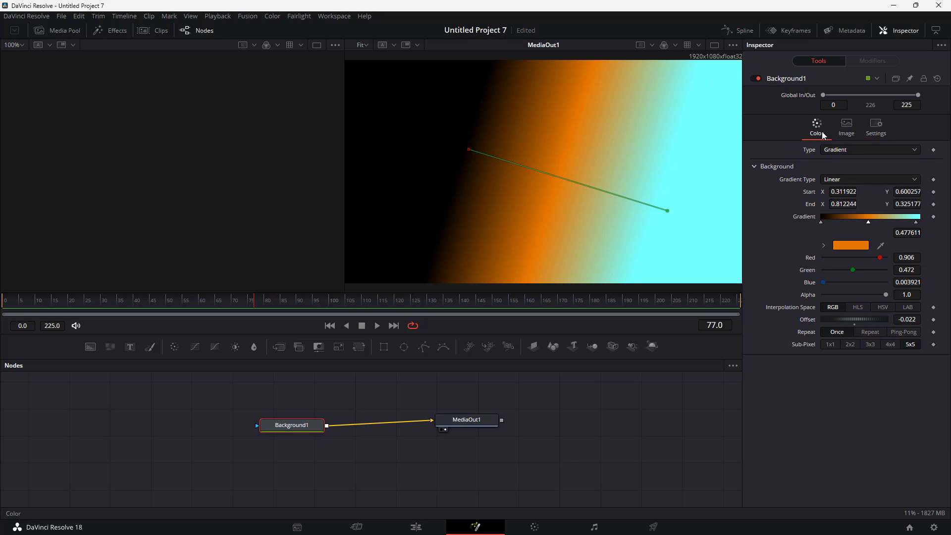